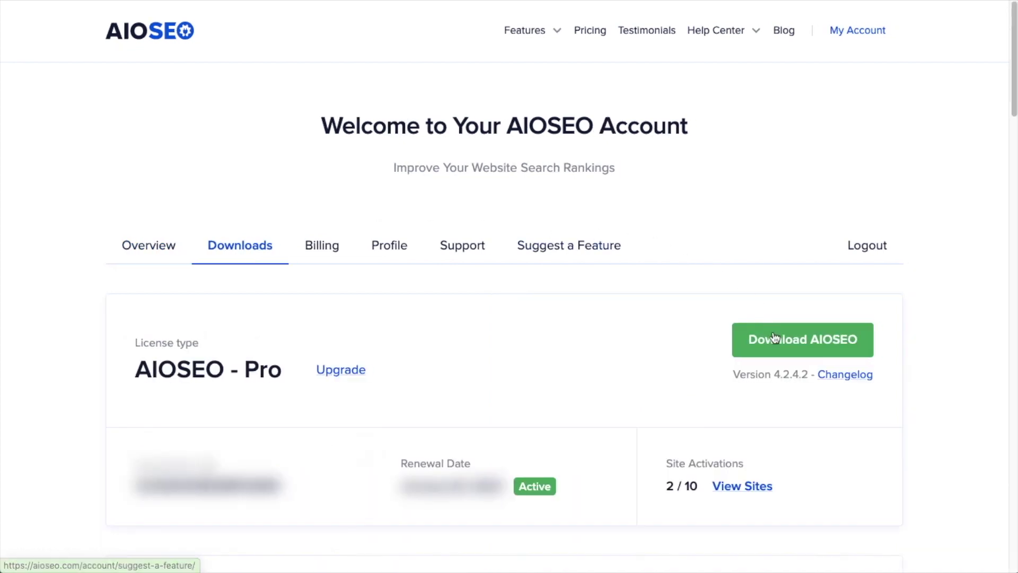
Download the AIOSEO Pro plugin, and upload, install and activate aioseo-pro-v4.2.4.2.zip on the WordPress demo site.
click(775, 342)
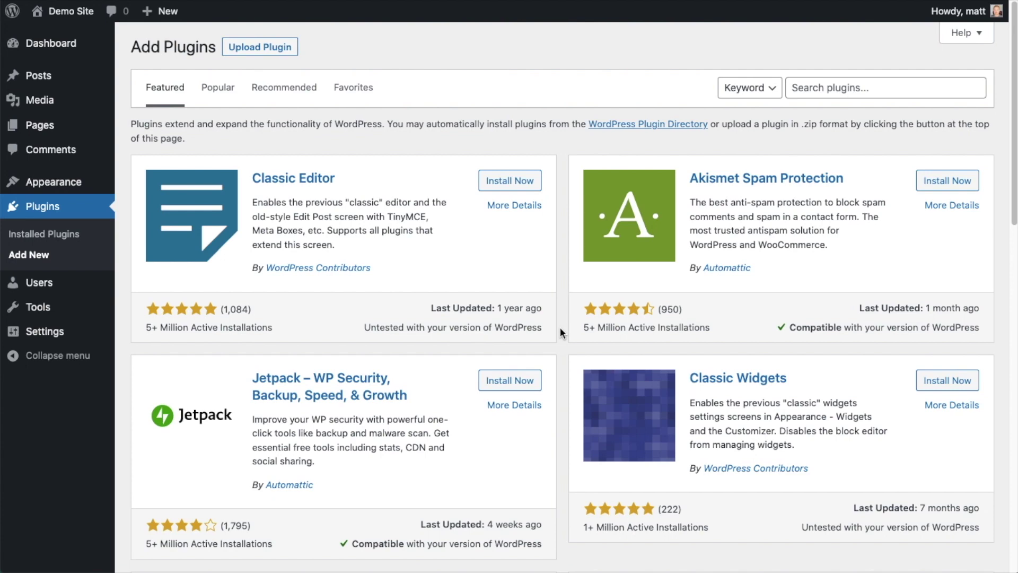
click(273, 46)
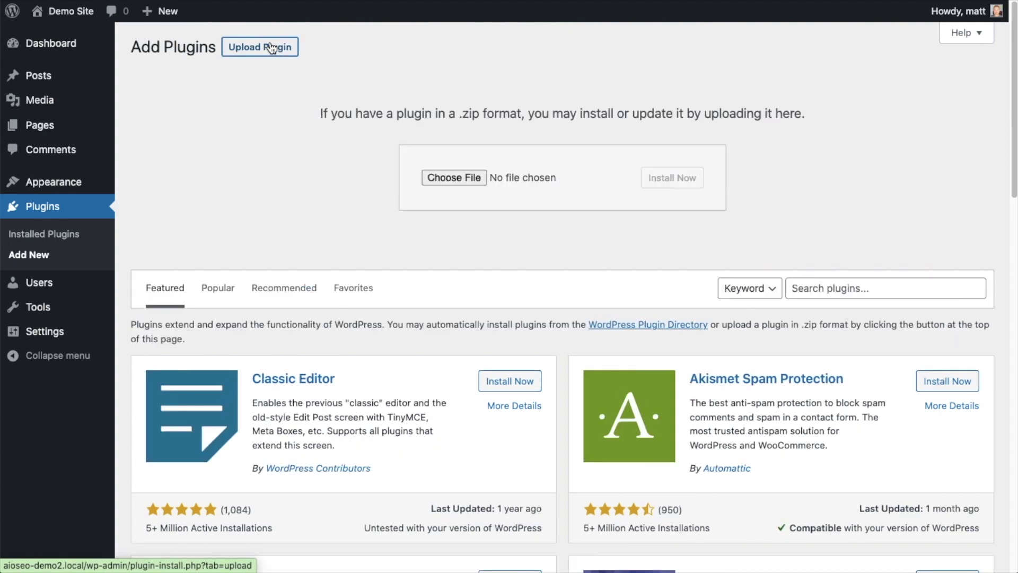
click(455, 180)
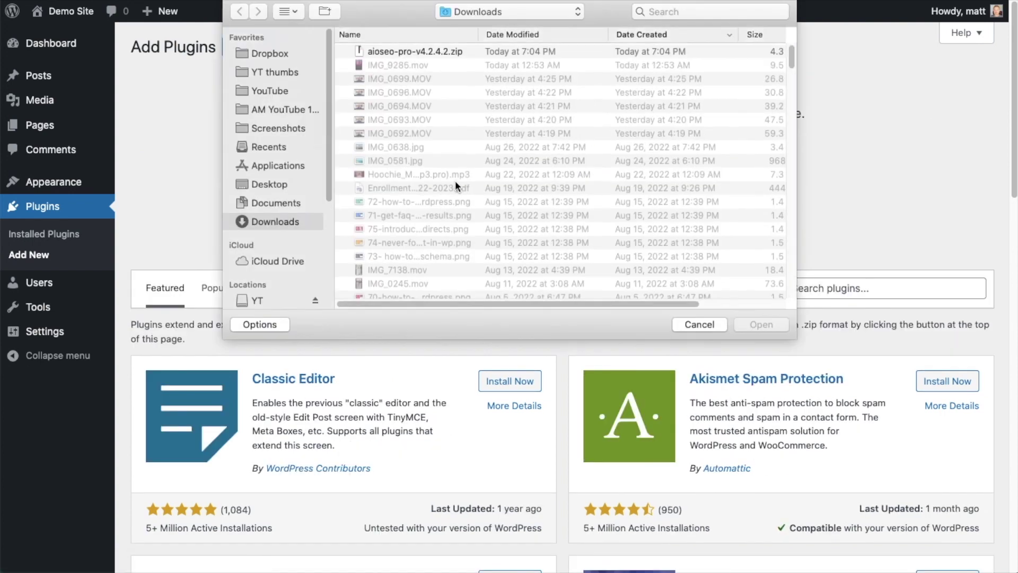
double_click(409, 51)
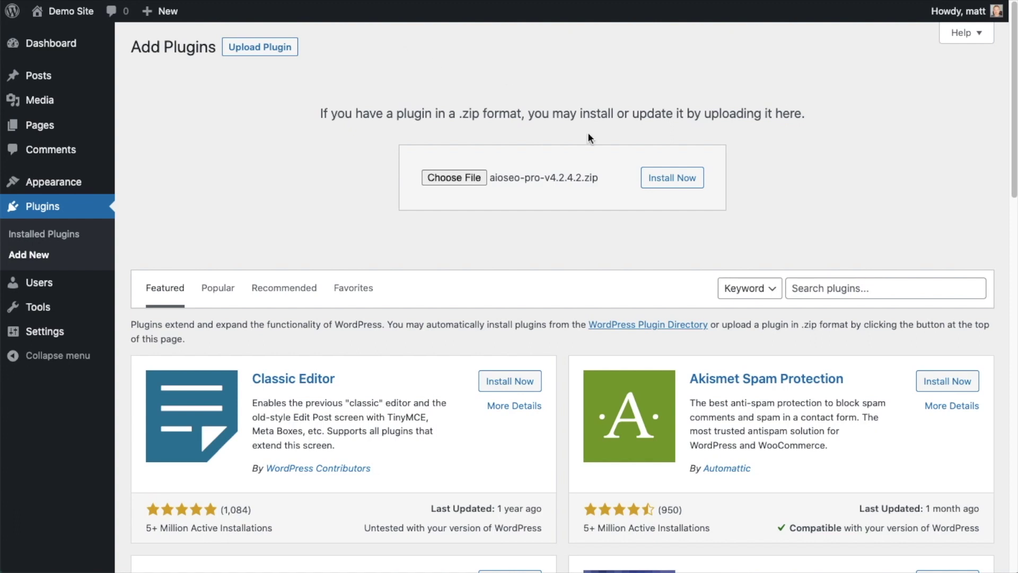
click(660, 184)
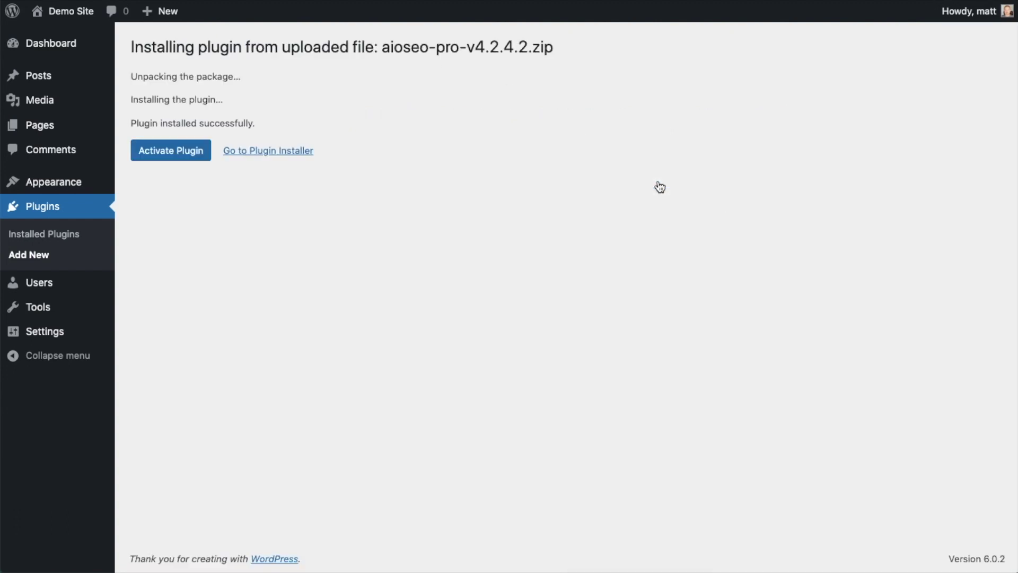
click(165, 151)
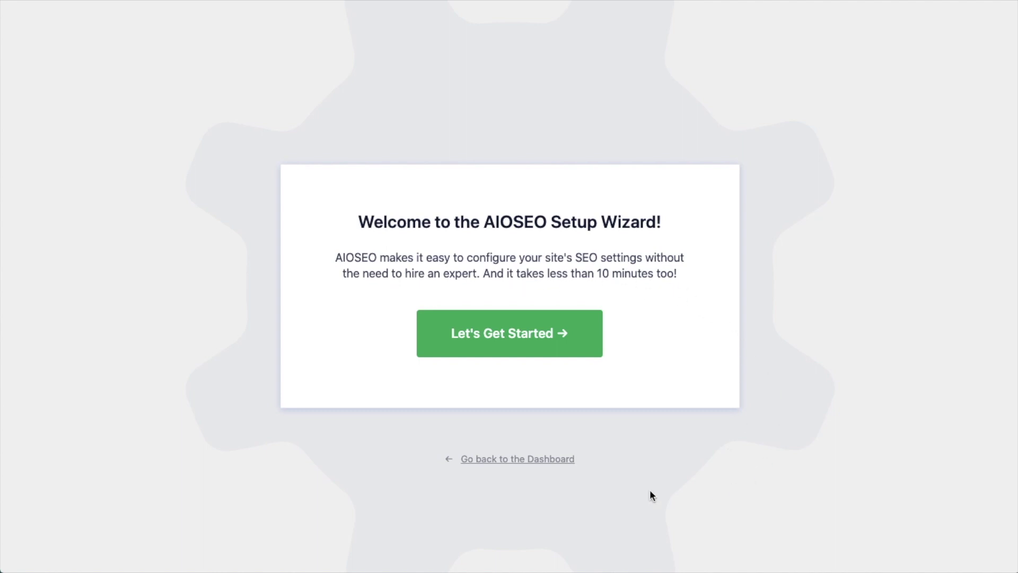
Leave the AIOSEO setup wizard for the dashboard and open the license key settings from the site score notice.
click(516, 460)
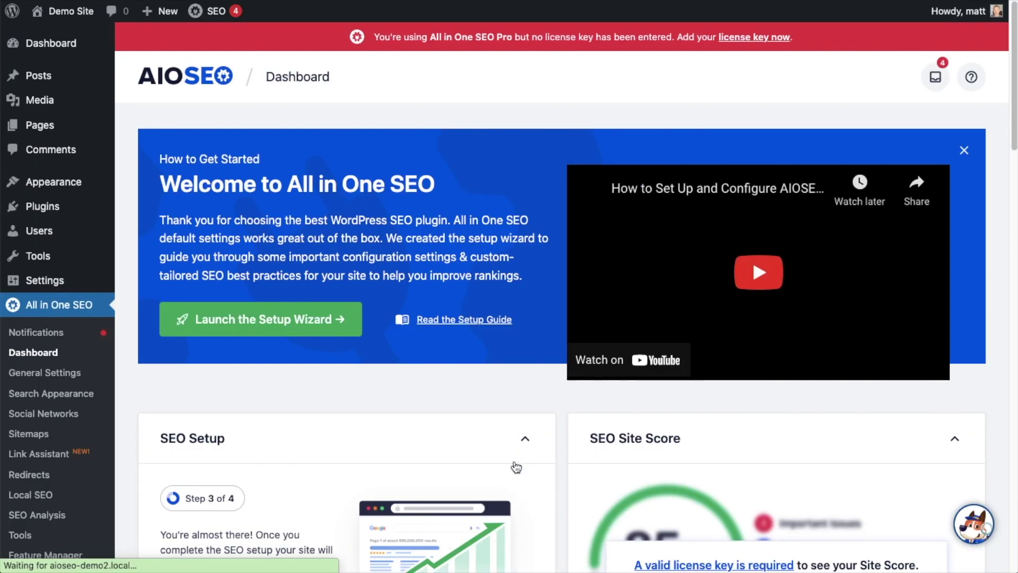
scroll(562, 272, down, 4)
scroll(561, 268, down, 3)
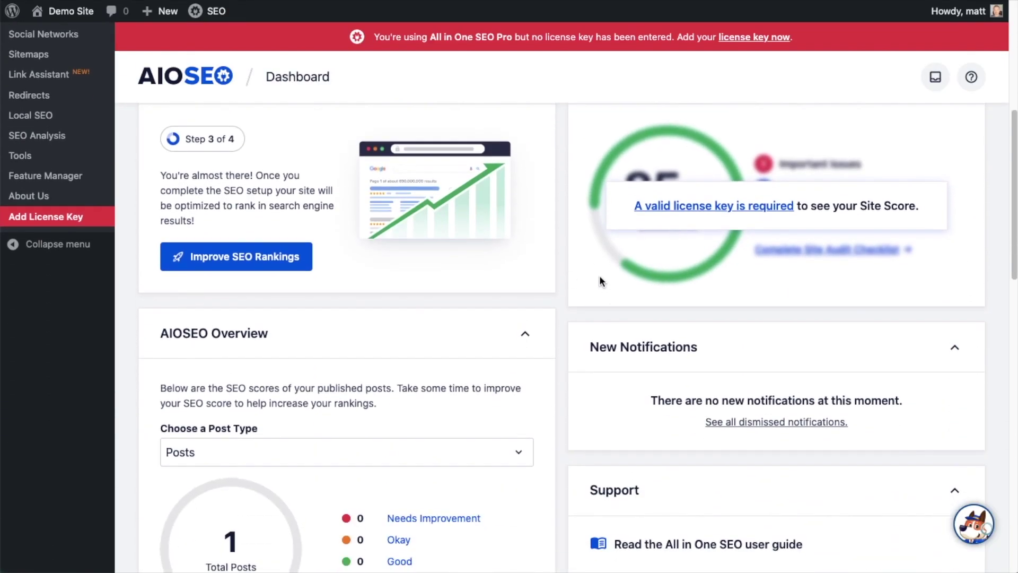
click(702, 209)
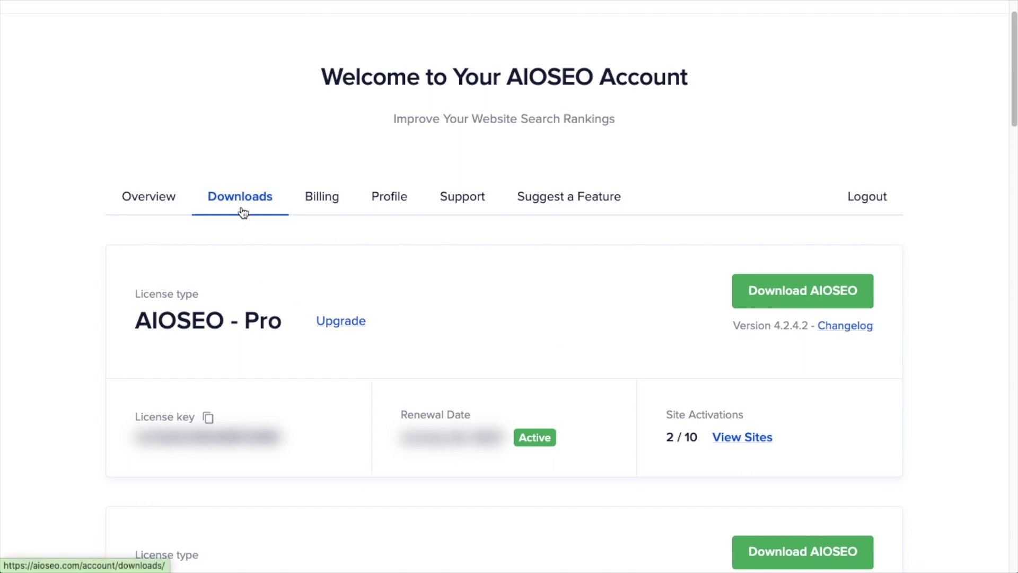
Copy the license key from the AIOSEO account, connect it in the plugin's General Settings and save the changes.
click(209, 420)
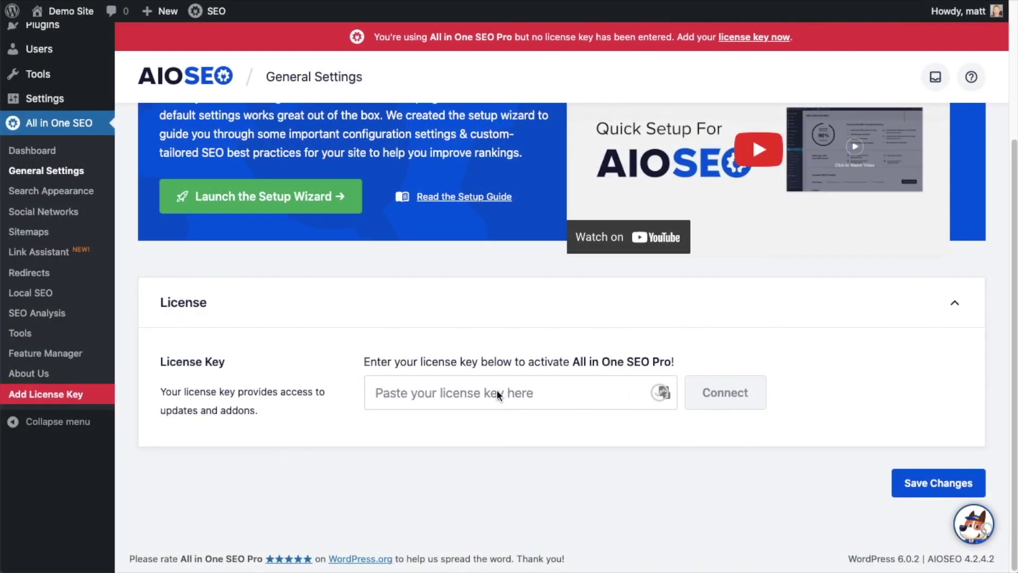
click(460, 392)
key(ctrl+v)
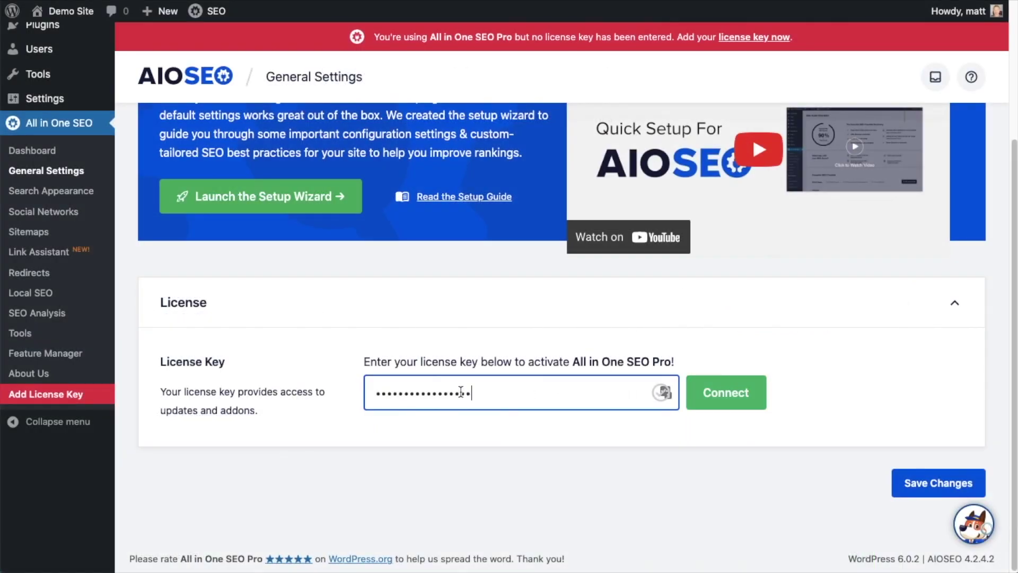
click(732, 392)
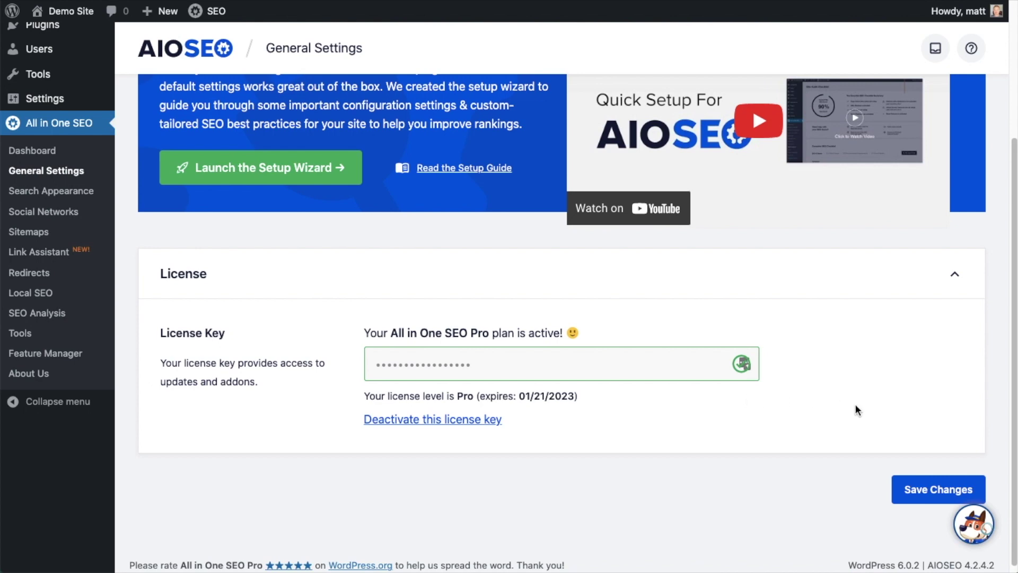
click(943, 489)
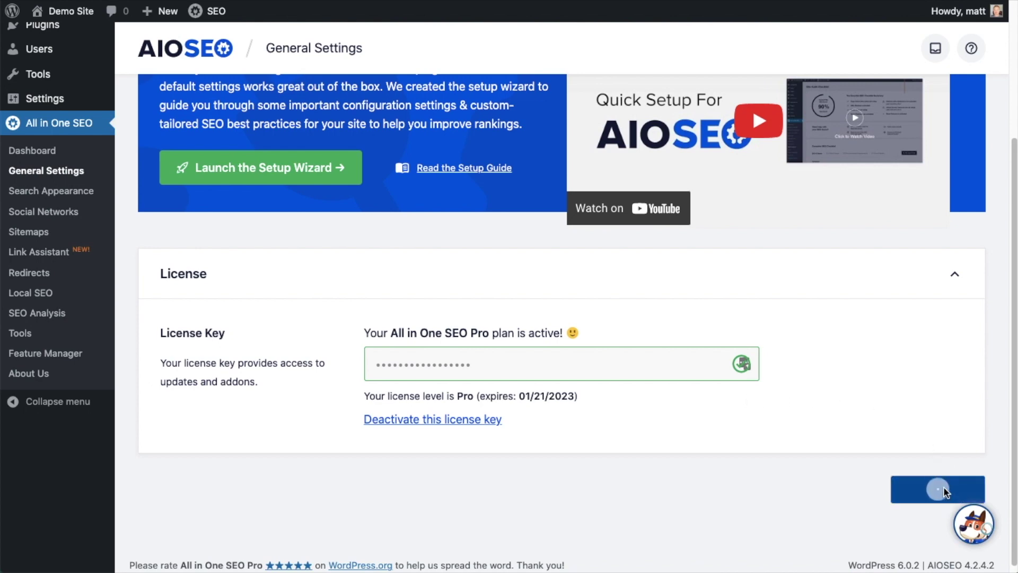
Open Search Statistics in All in One SEO and examine the SEO Statistics figures, including the explanation of average position.
scroll(562, 276, up, 5)
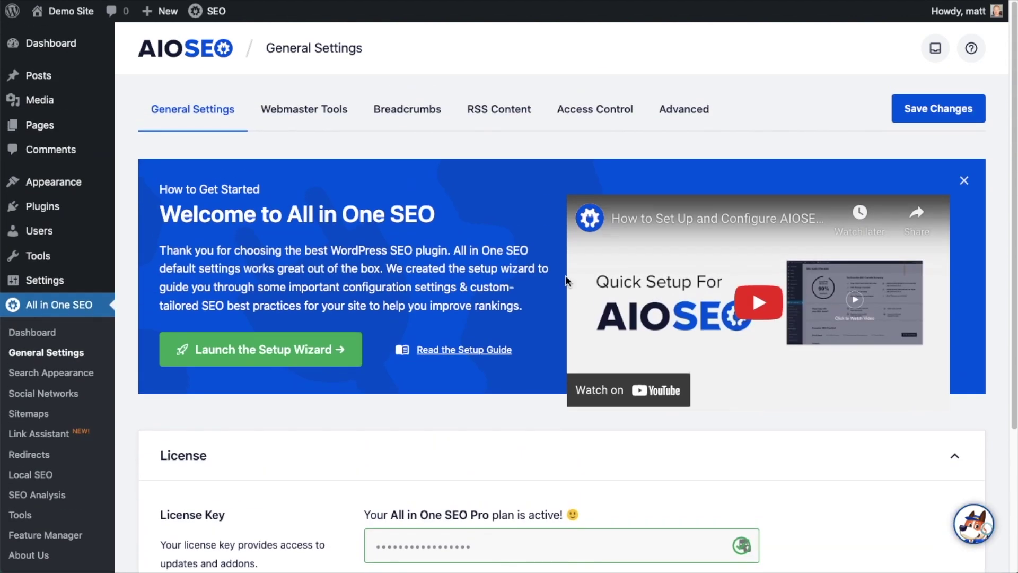
click(58, 52)
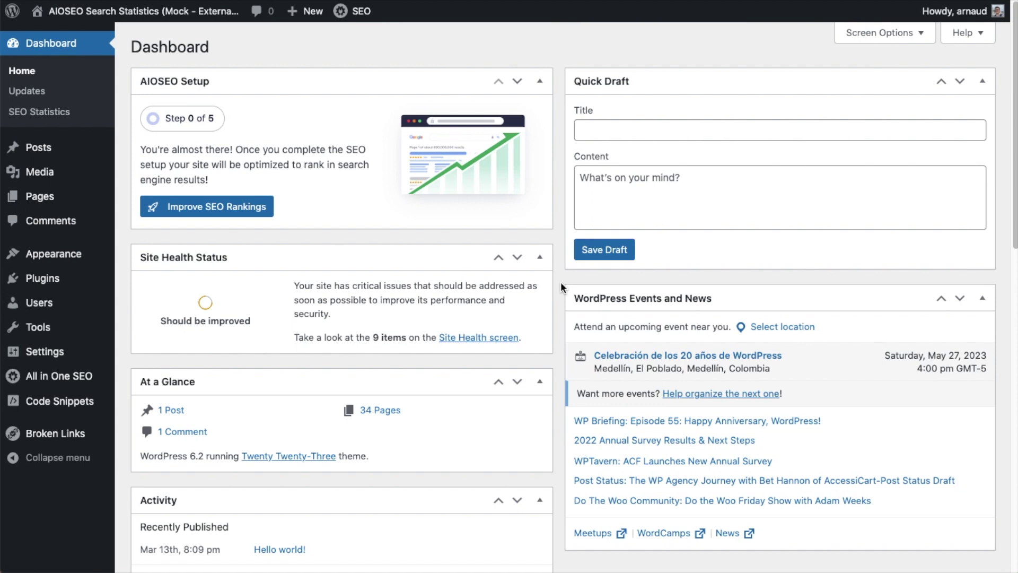
mouse_move(58, 378)
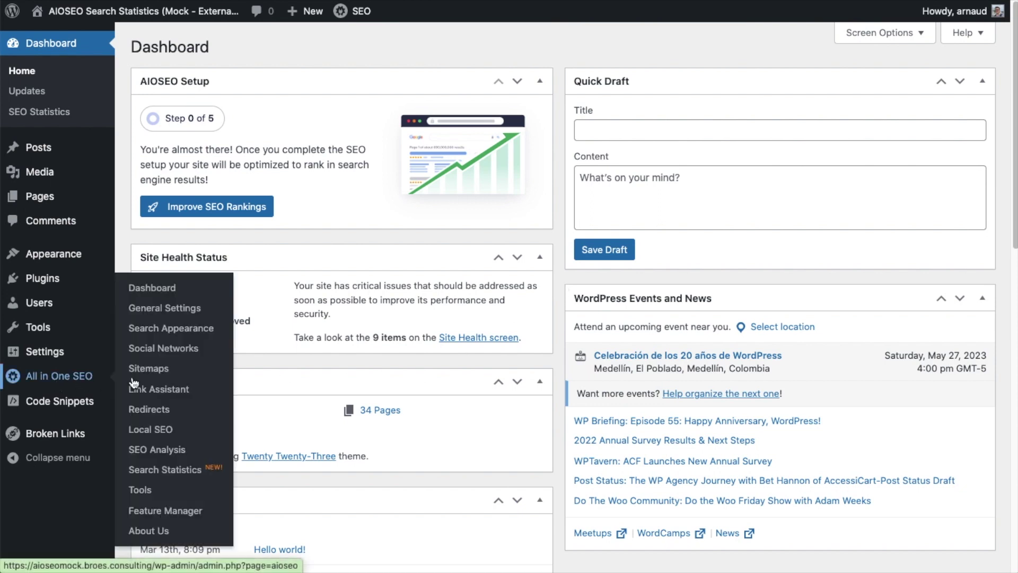
click(192, 475)
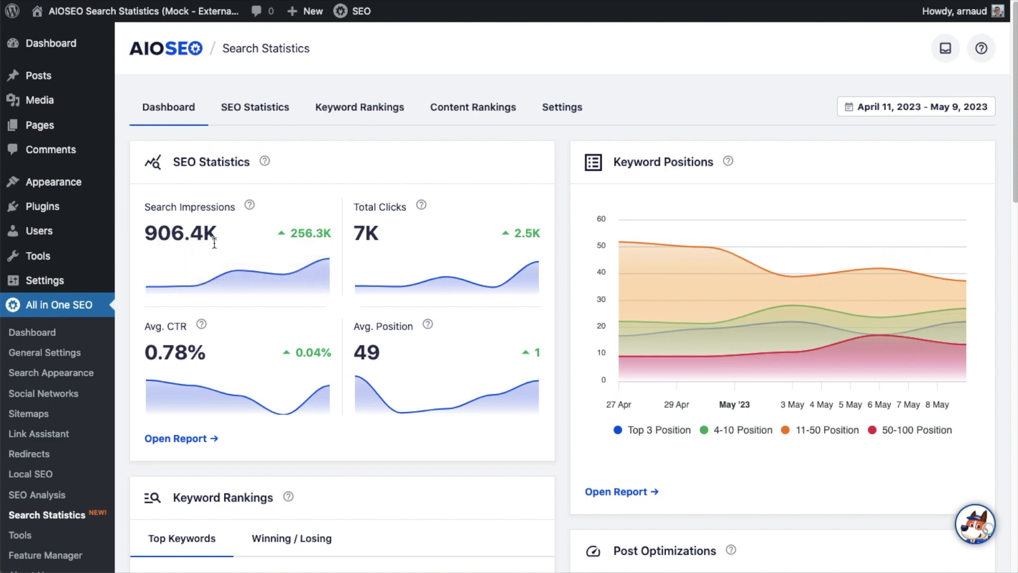
mouse_move(454, 271)
mouse_move(428, 324)
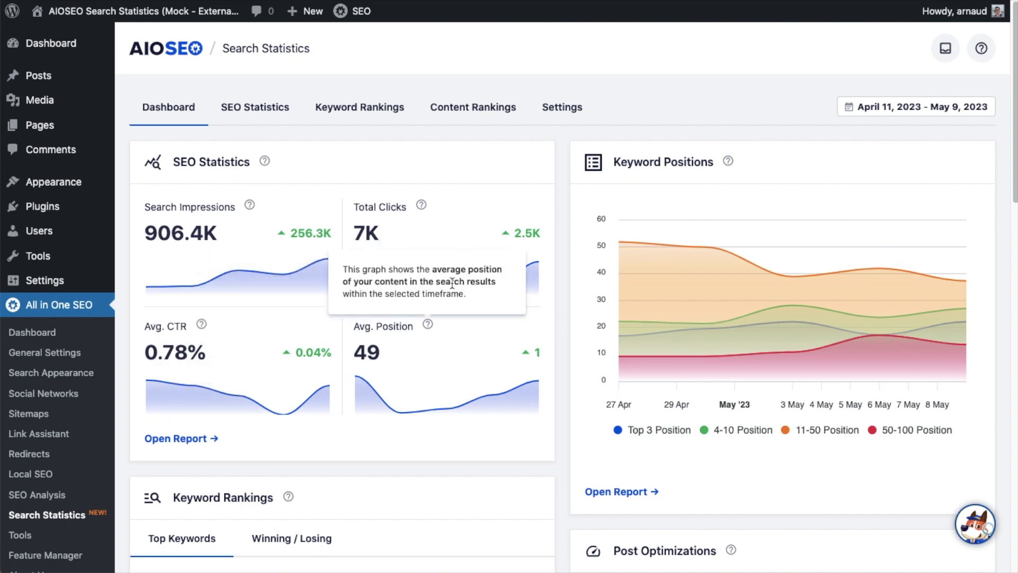
Review the top keywords in Keyword Rankings and the winning and losing keywords, marking "rose garden" among the losing ones.
scroll(452, 282, down, 7)
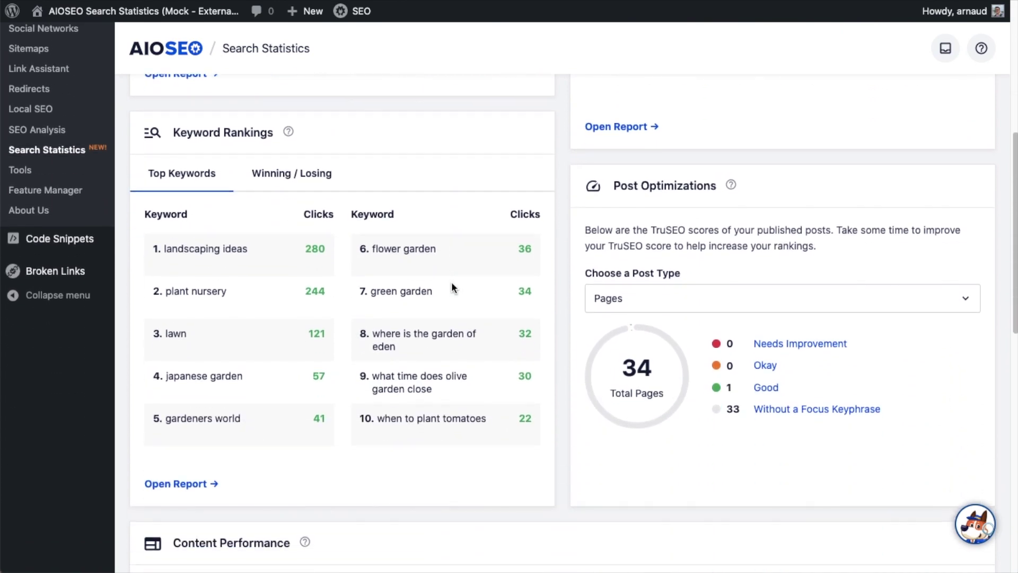
scroll(452, 286, down, 1)
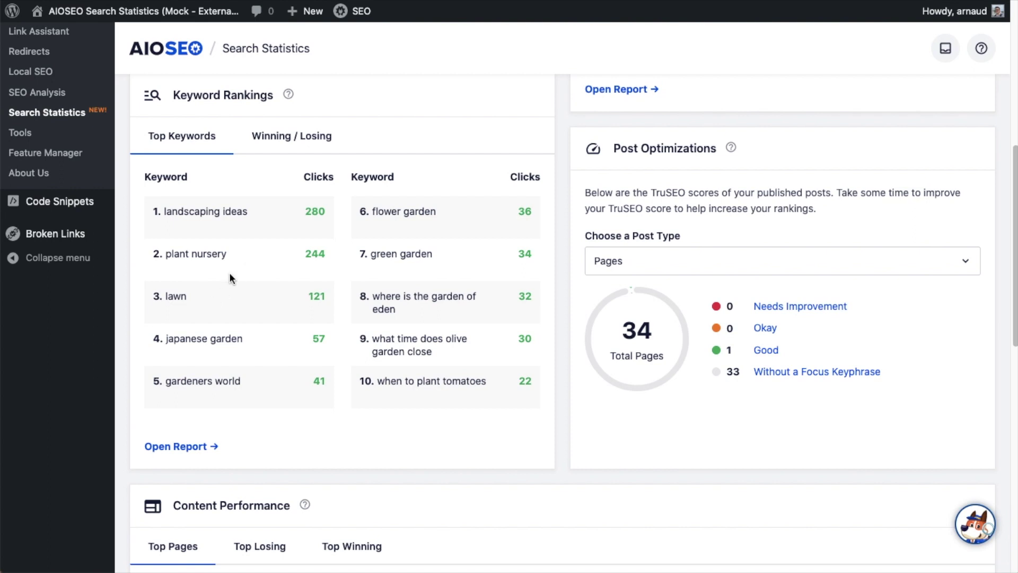
click(305, 139)
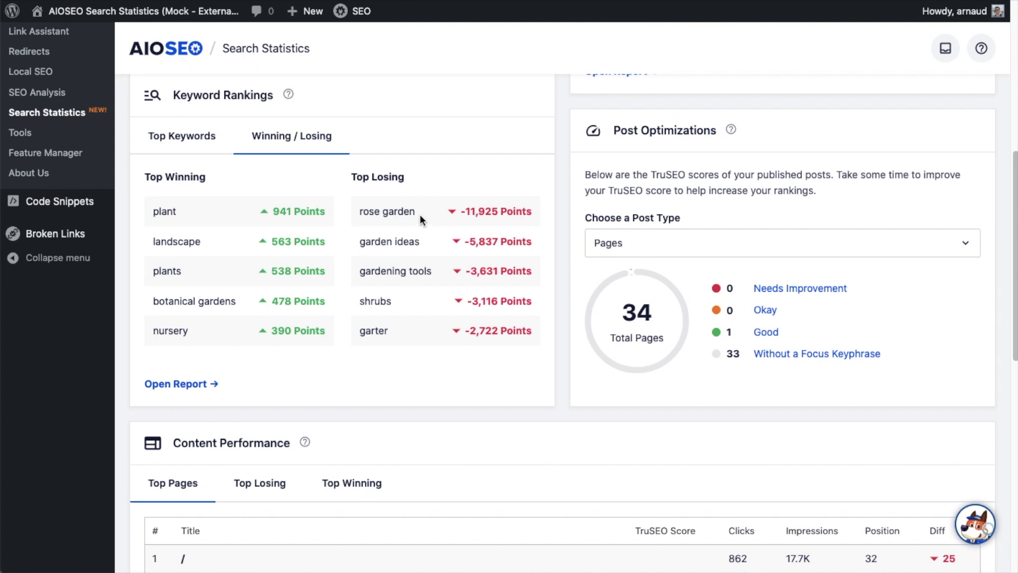
drag(417, 212, 359, 212)
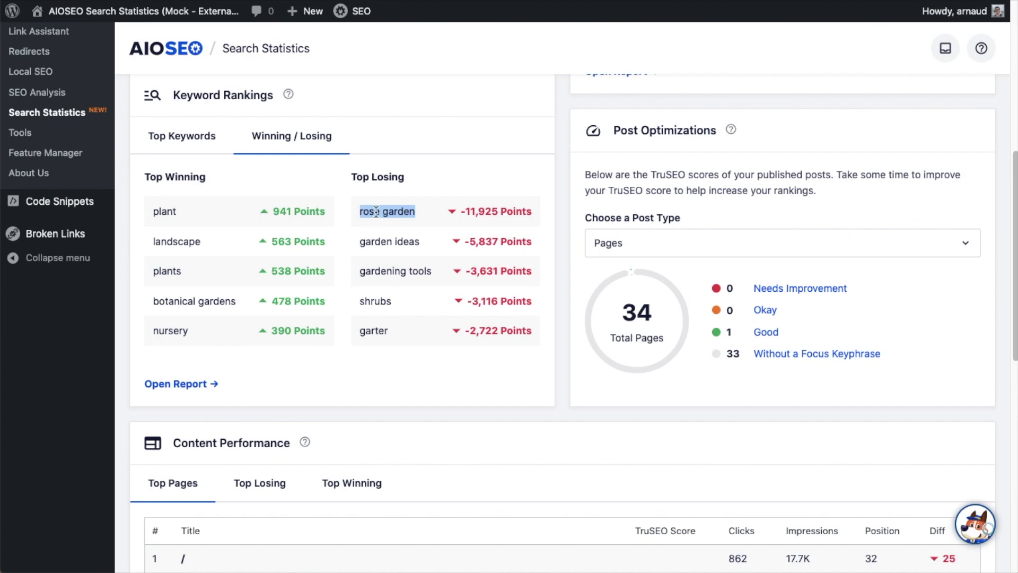
Examine the Keyword Positions graph by ranking range and date, and check the Post Optimizations scores for pages.
scroll(376, 211, up, 8)
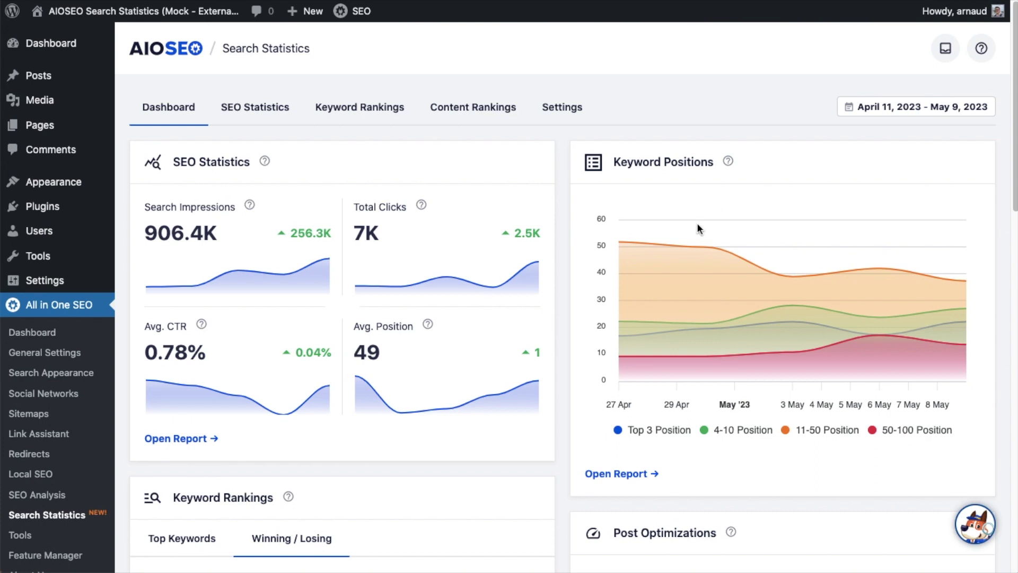
mouse_move(710, 296)
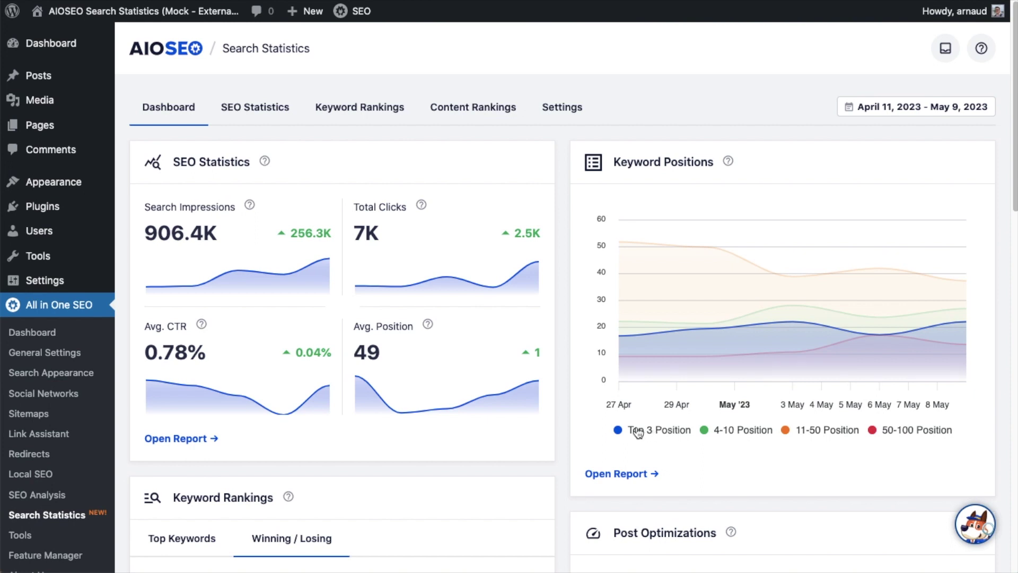
scroll(774, 166, down, 1)
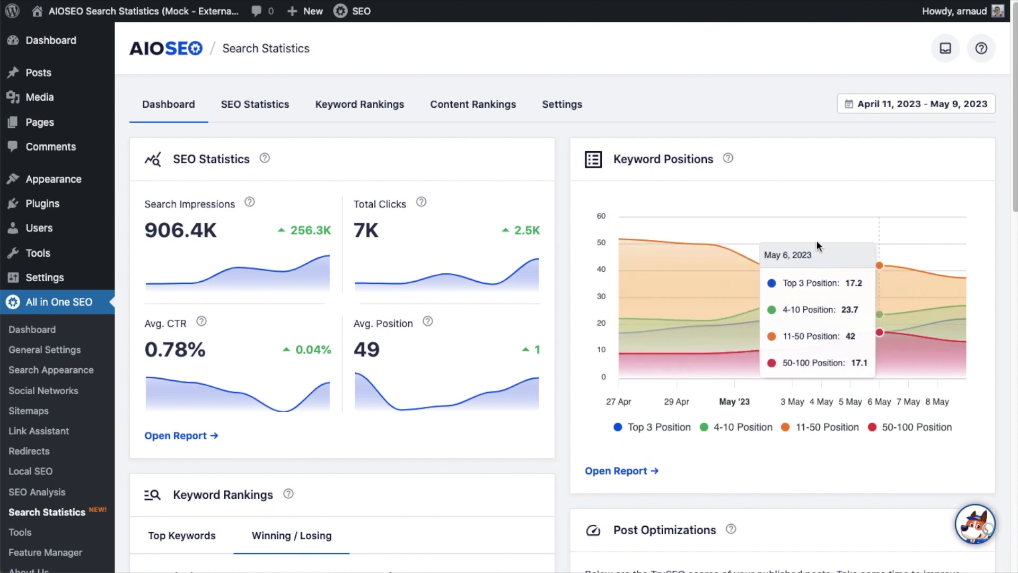
scroll(743, 175, down, 4)
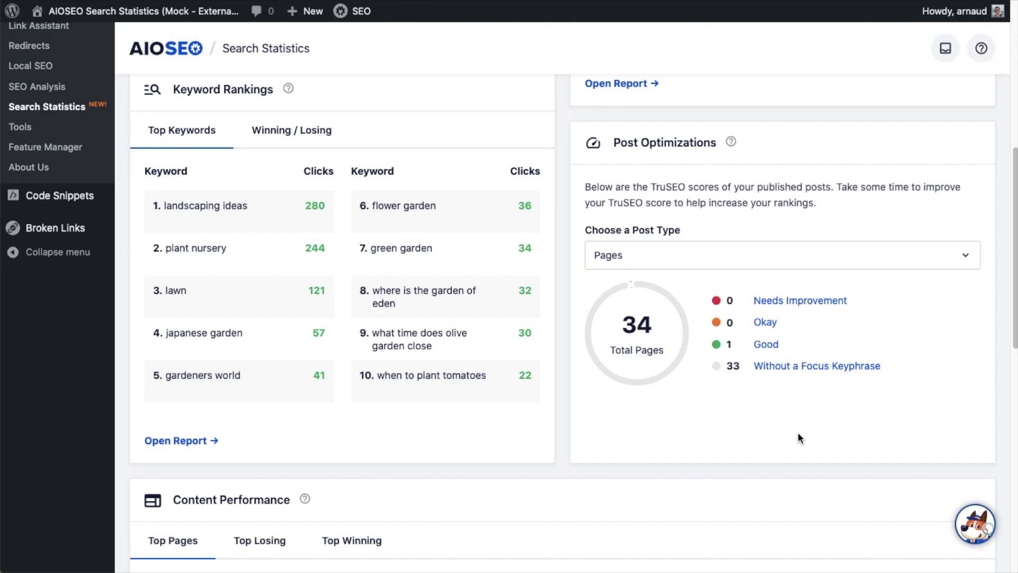
Review the Top Pages list in Content Performance, checking the clicks of the "How to Garden" page.
scroll(750, 366, down, 7)
scroll(750, 371, down, 1)
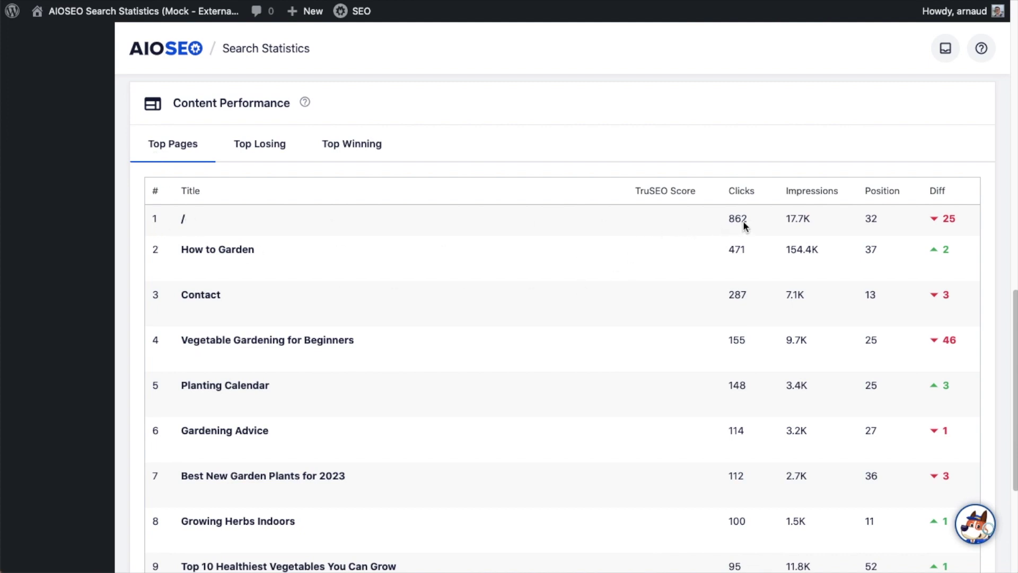
click(184, 252)
drag(182, 250, 266, 251)
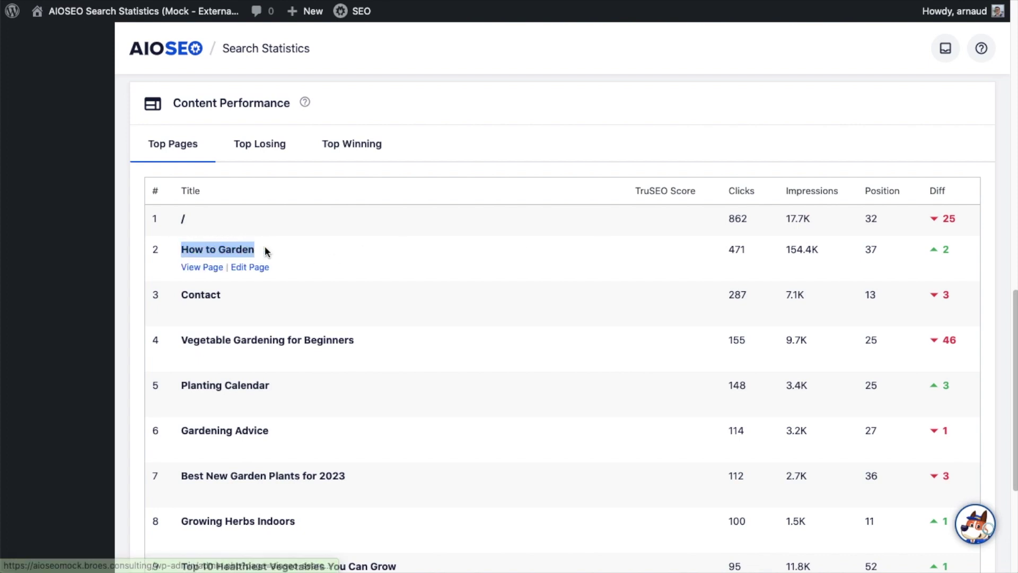
click(750, 255)
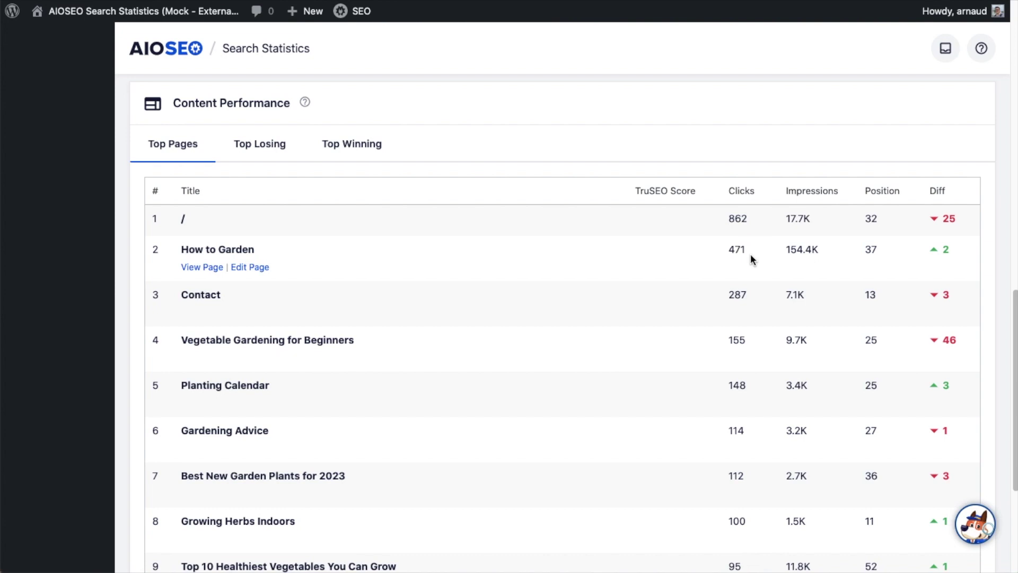
Compare the Top Winning and Top Losing content lists, checking the Diff values of the biggest losing pages.
click(359, 151)
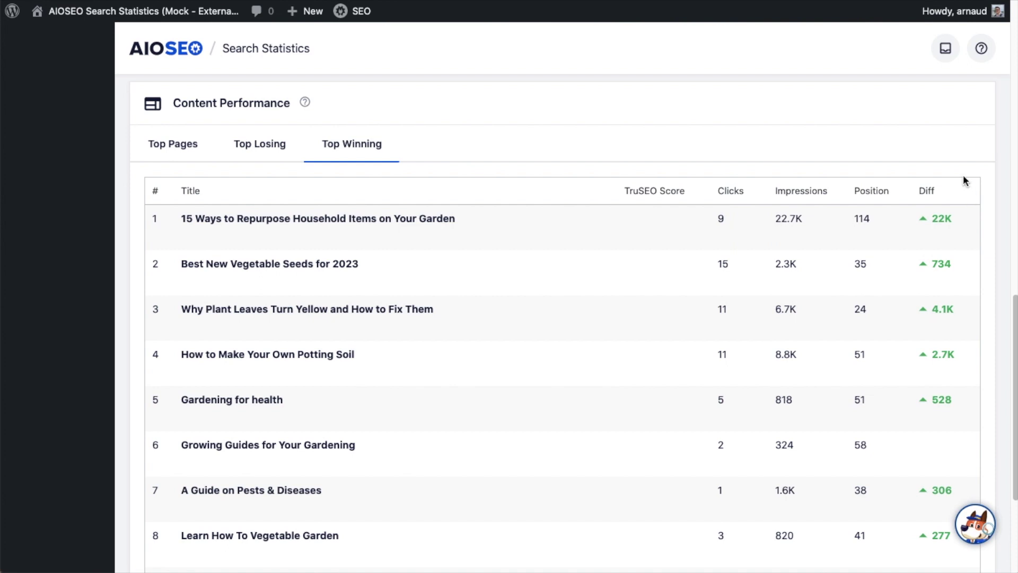
click(272, 150)
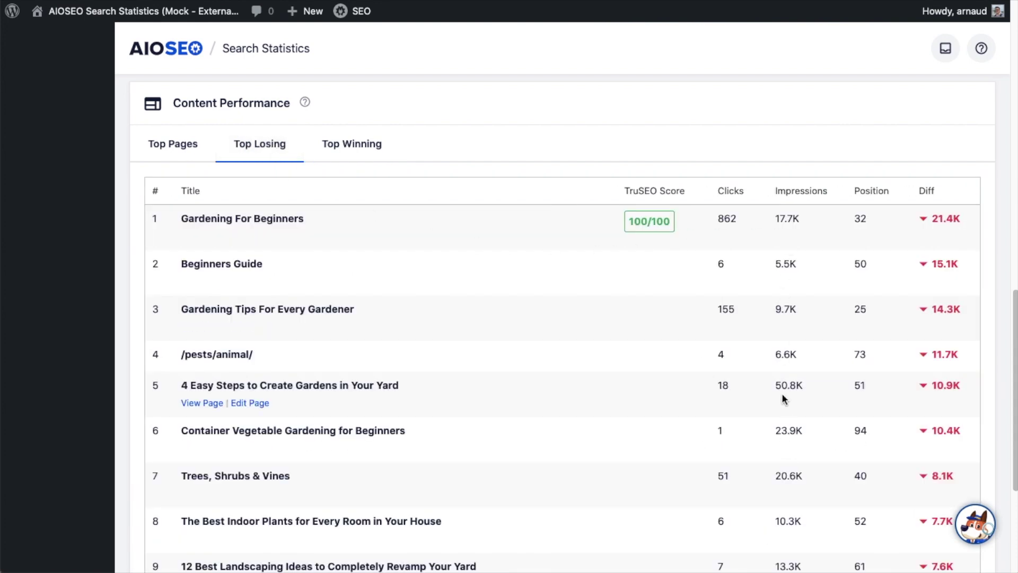
mouse_move(949, 260)
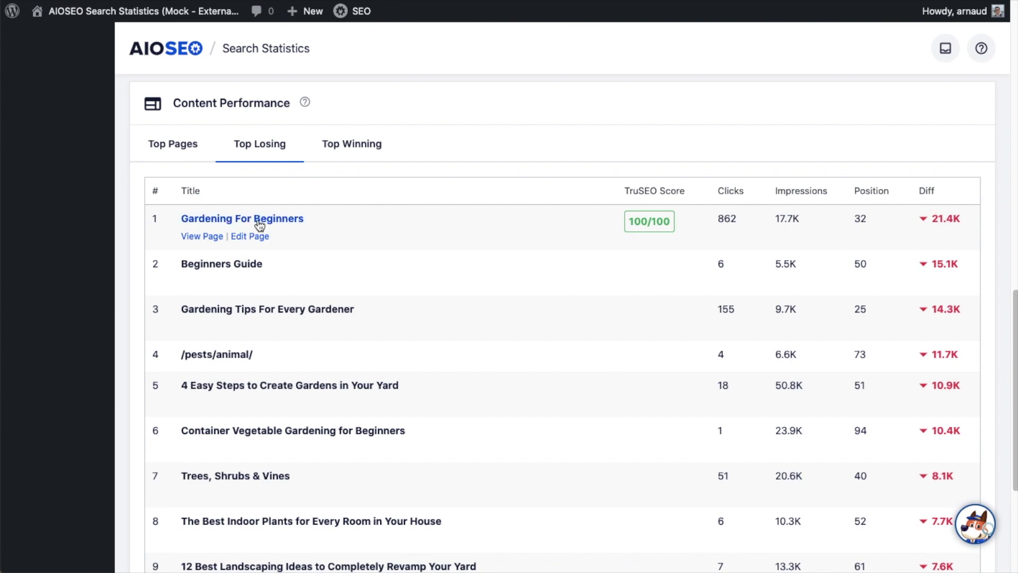
mouse_move(949, 225)
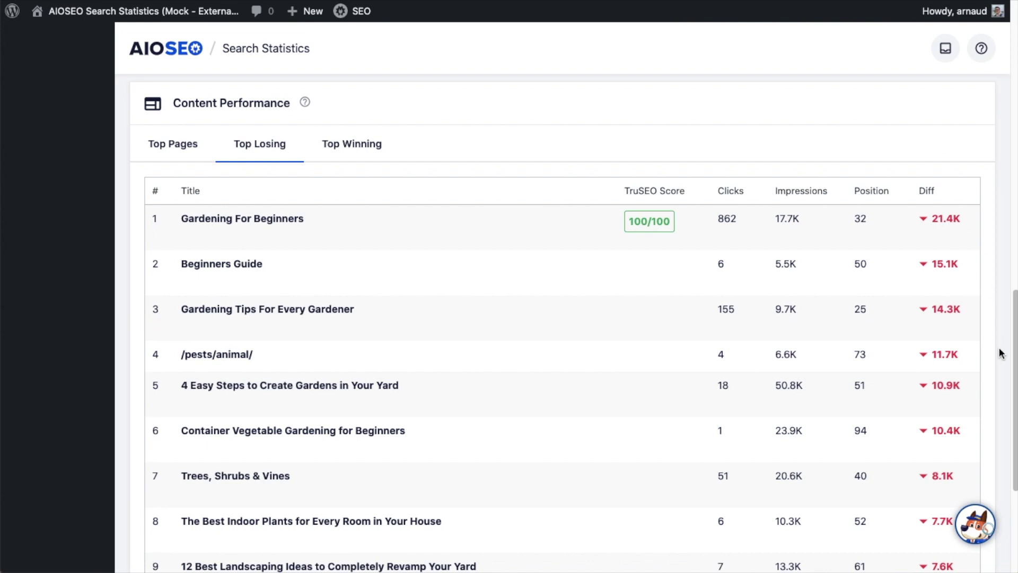
Open the detailed SEO Statistics report of Search Statistics.
scroll(941, 370, down, 4)
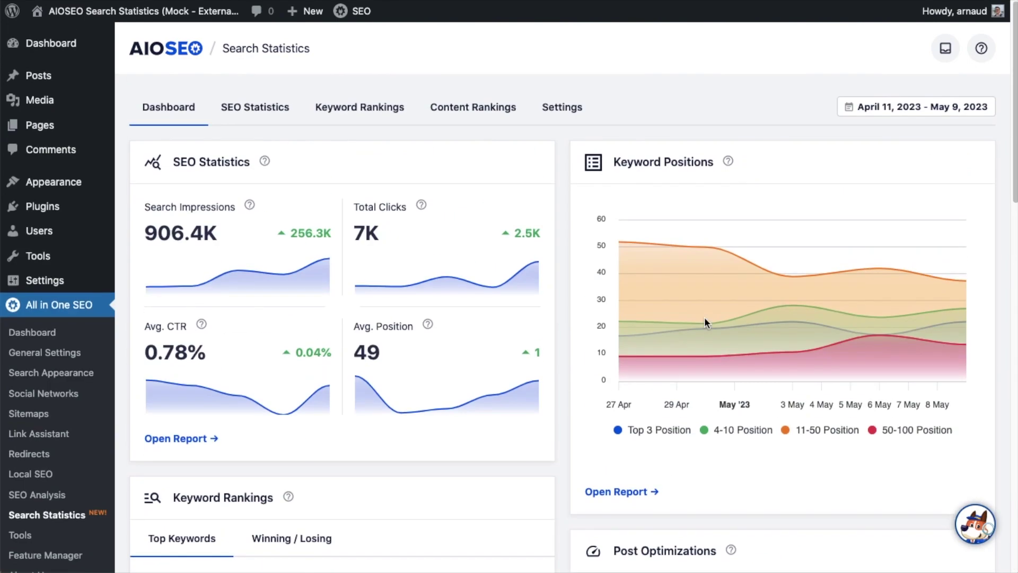
click(255, 108)
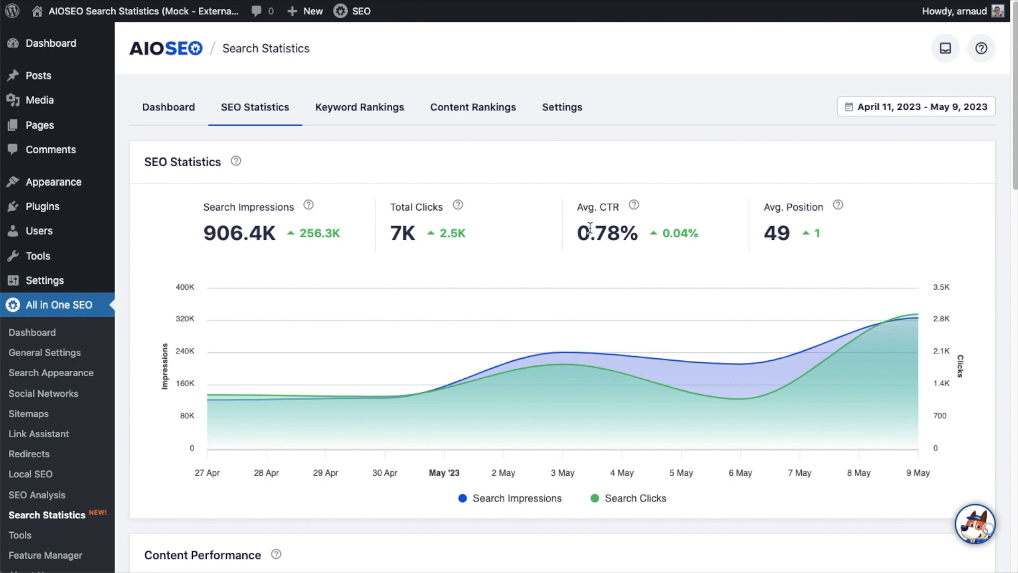
Review the Content Performance table of the SEO Statistics report, filtering it to the top losing content.
scroll(781, 226, down, 8)
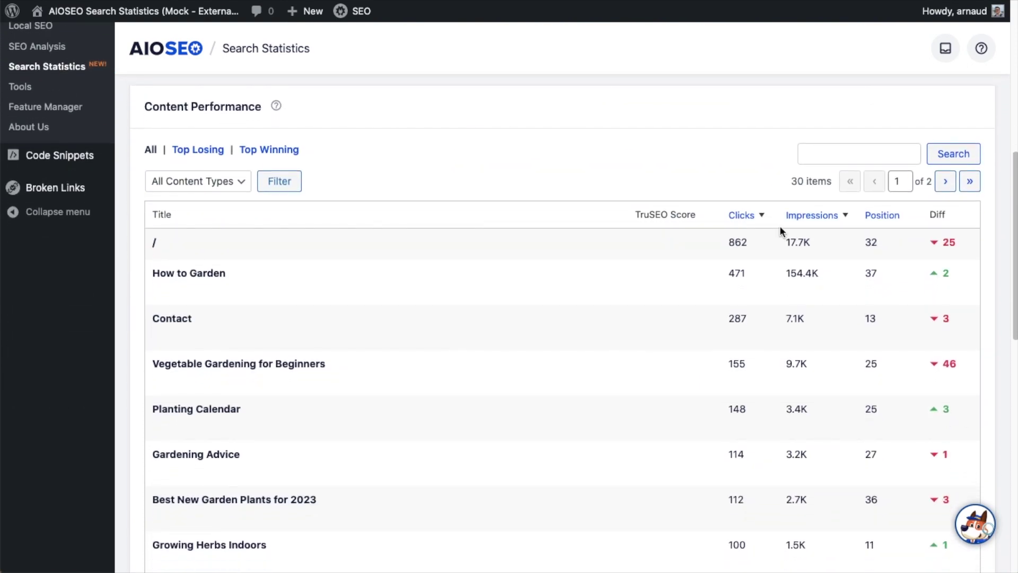
click(211, 152)
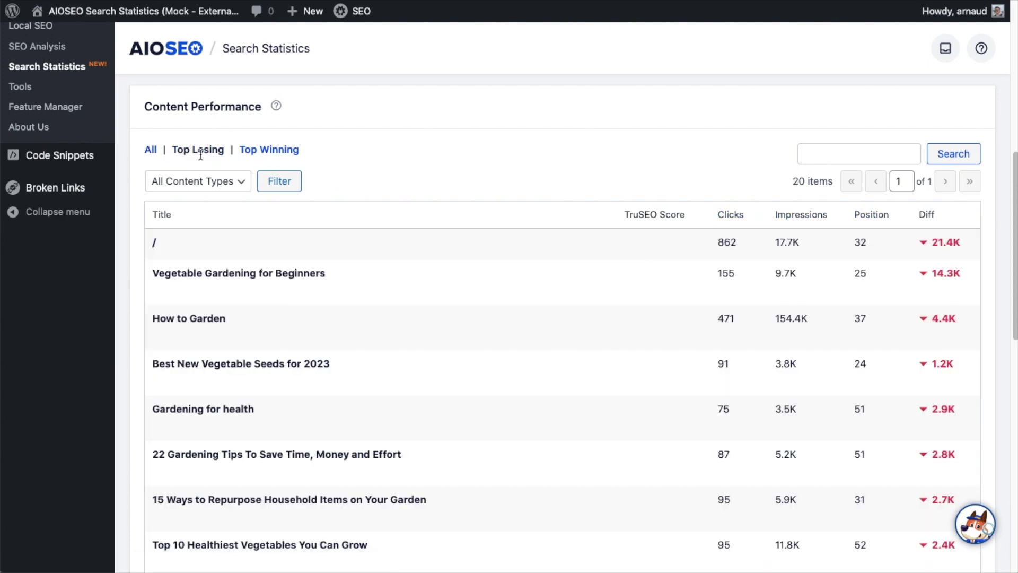
scroll(264, 162, up, 1)
scroll(264, 162, up, 8)
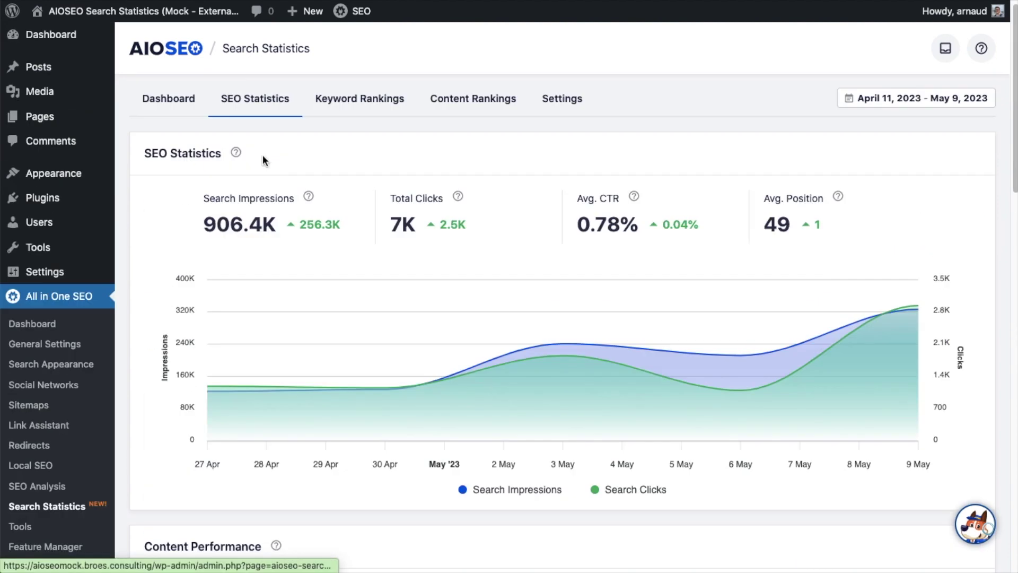
Examine the Keyword Rankings report, checking the position graphs and the performance figures for the keyword "when to plant tomatoes".
click(391, 117)
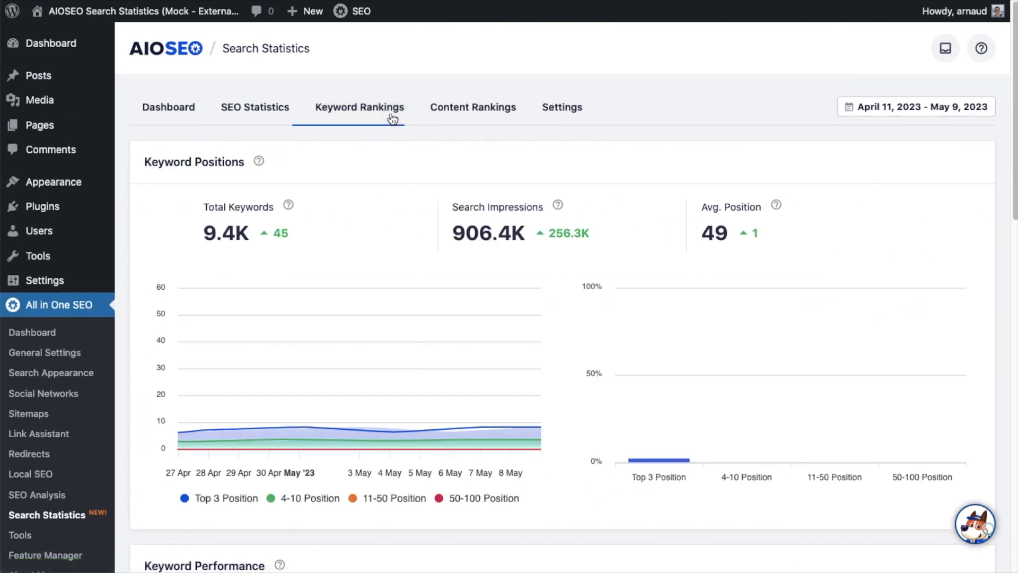
scroll(558, 286, down, 3)
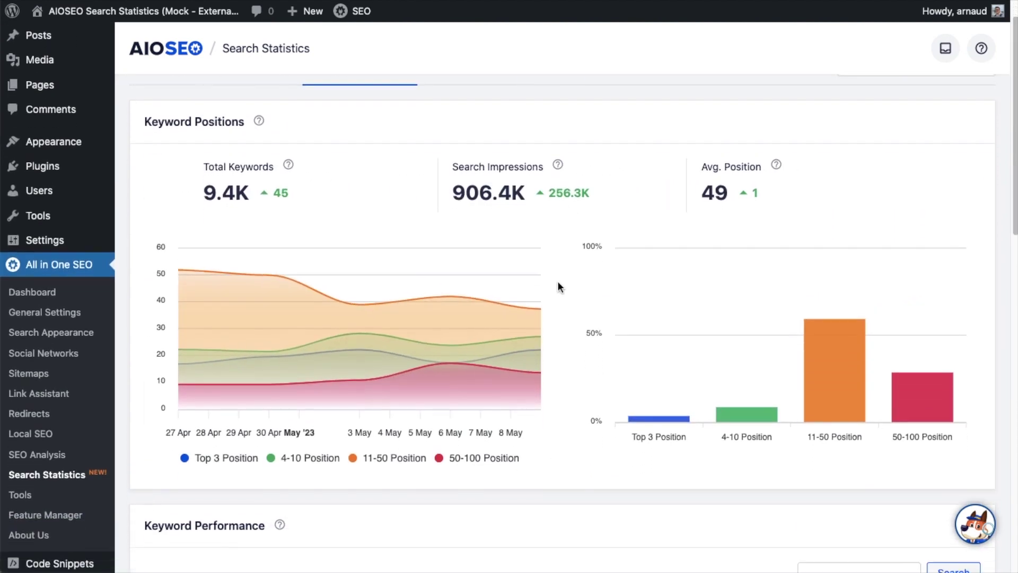
scroll(558, 287, down, 9)
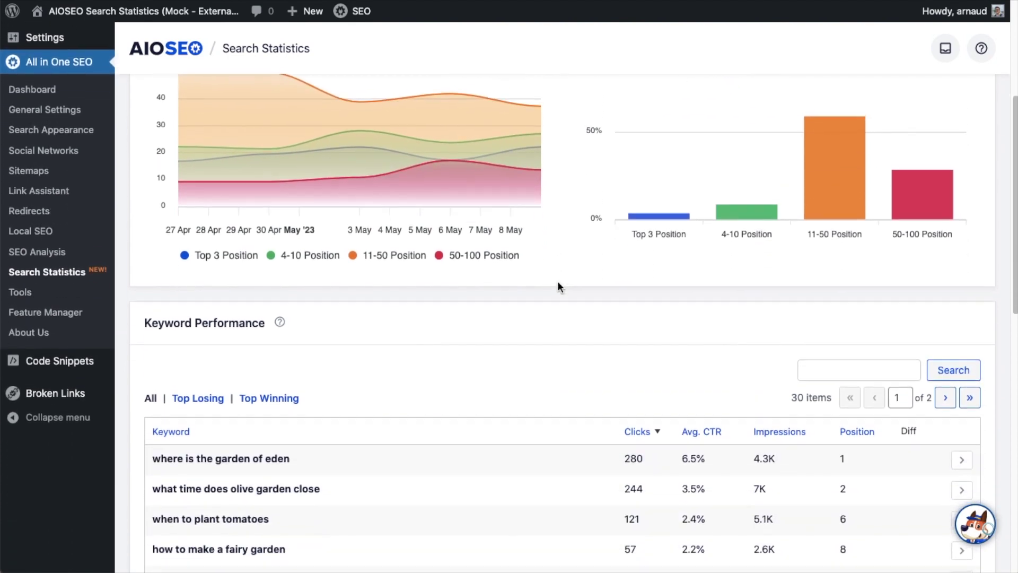
scroll(558, 286, down, 1)
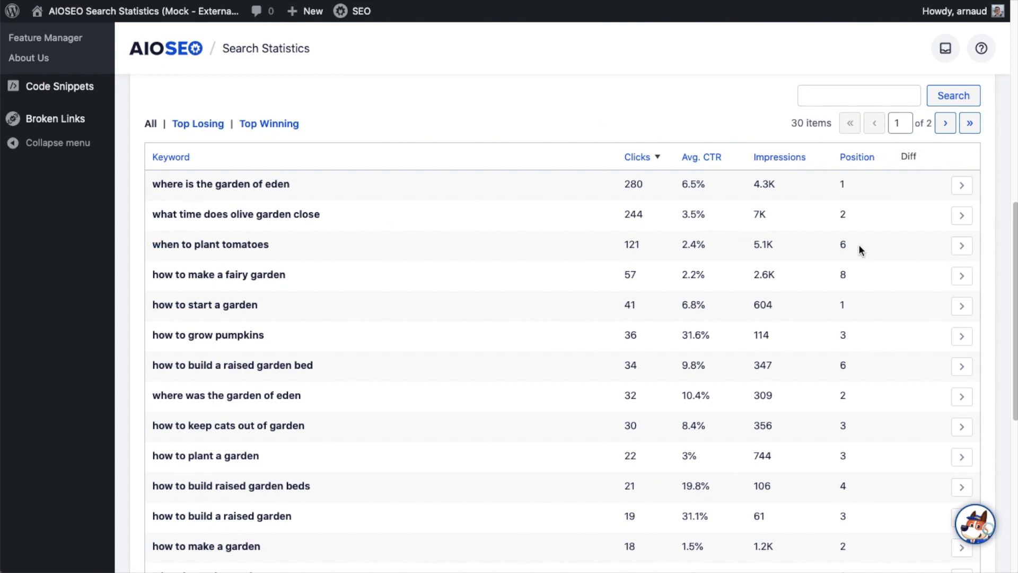
drag(880, 245, 152, 244)
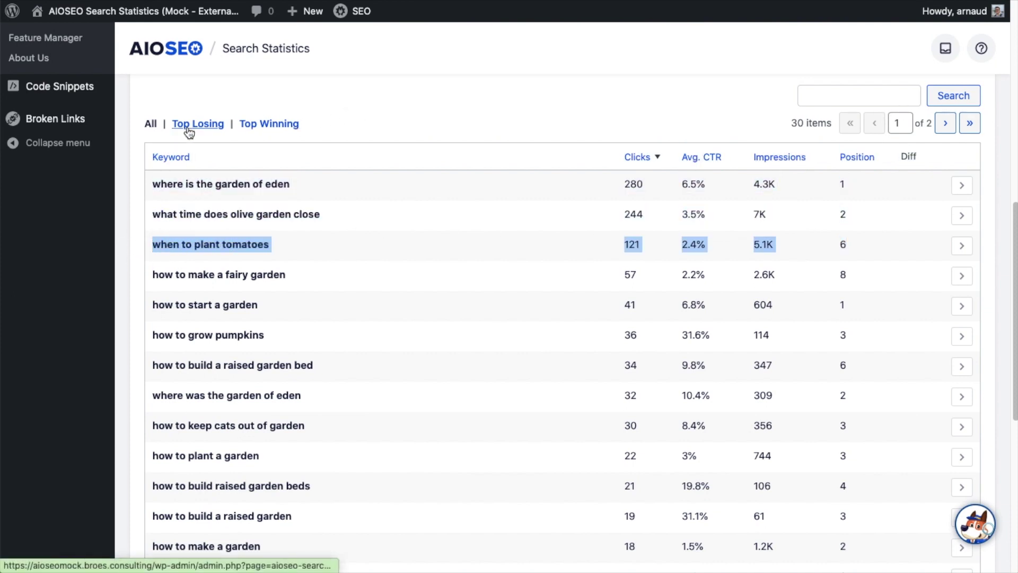
scroll(380, 211, up, 10)
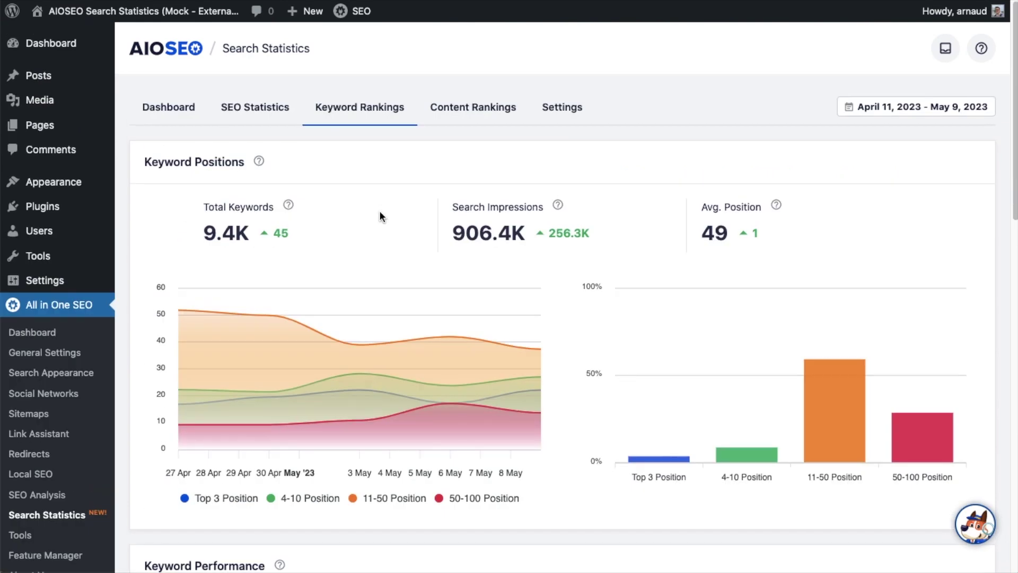
Examine the Content Rankings report, comparing the loss, drop and performance scores of "How to Garden" and "Top 10 Healthiest Vegetables You Can Grow".
click(495, 110)
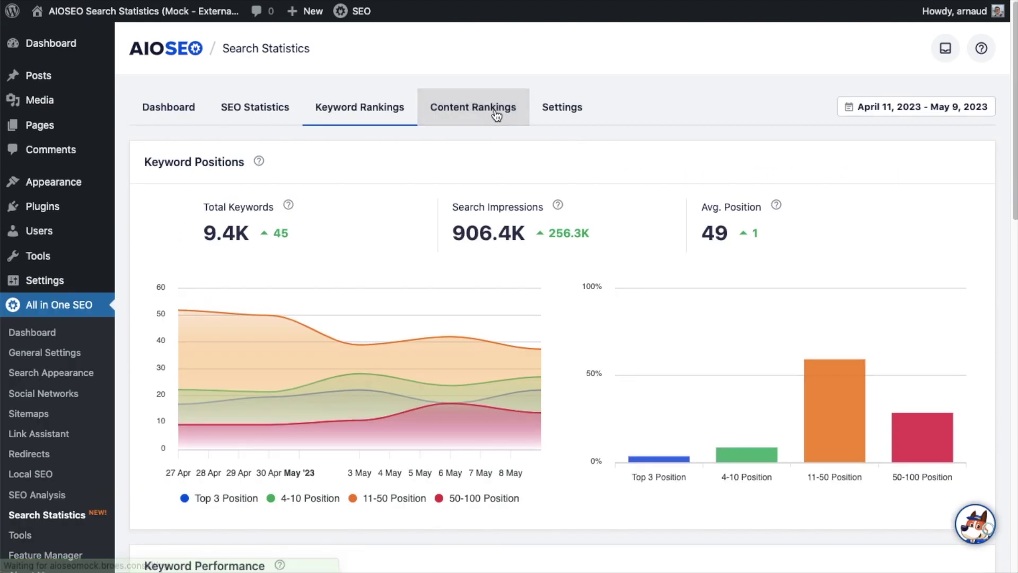
scroll(513, 174, down, 3)
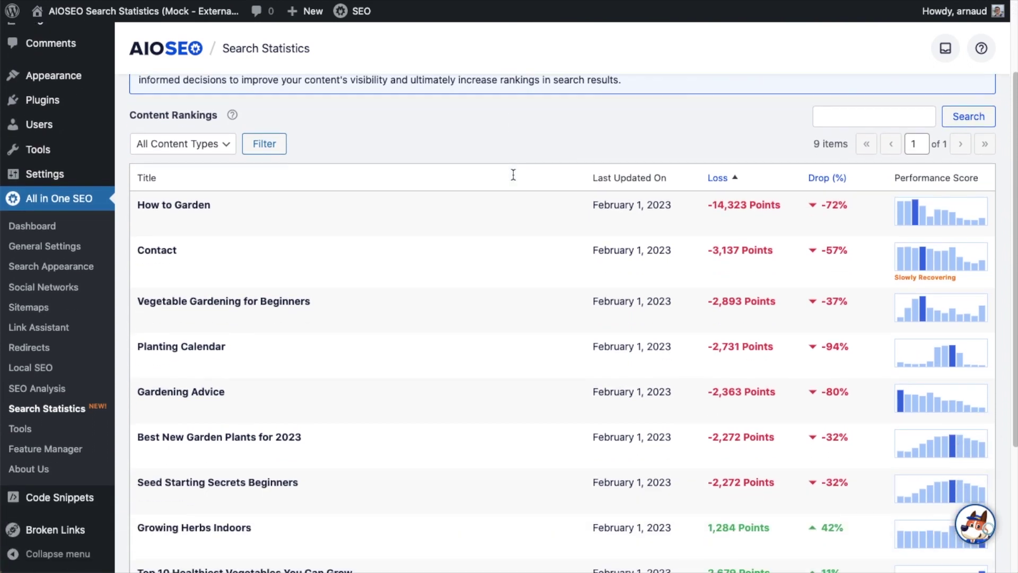
scroll(513, 175, down, 2)
mouse_move(902, 149)
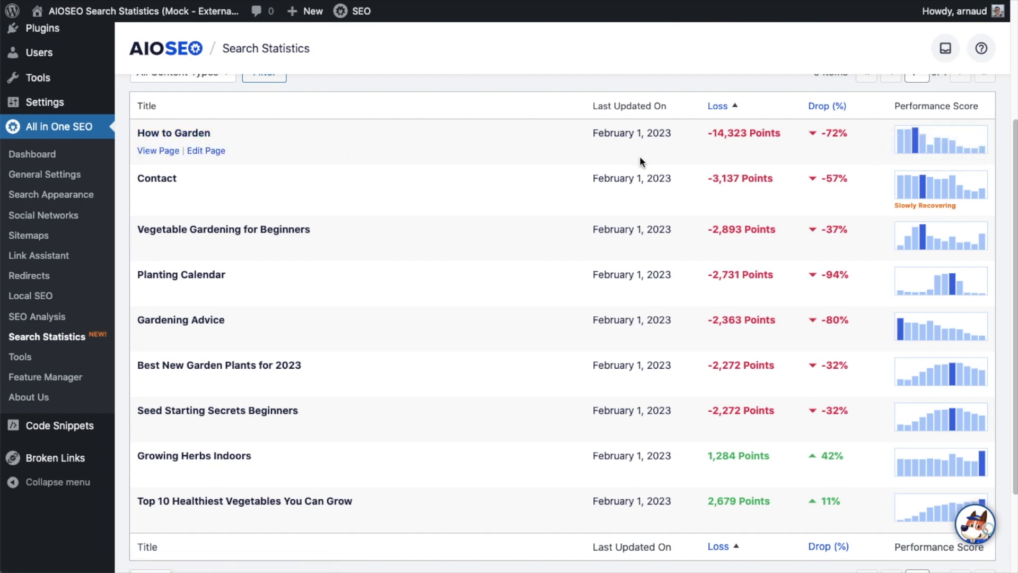
scroll(828, 175, down, 3)
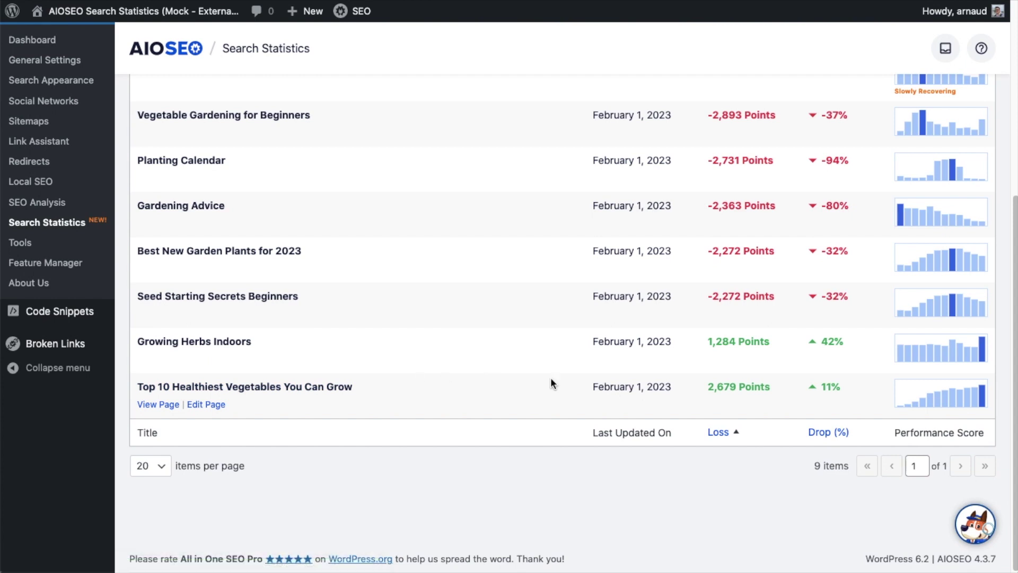
mouse_move(921, 406)
mouse_move(982, 402)
scroll(794, 387, up, 6)
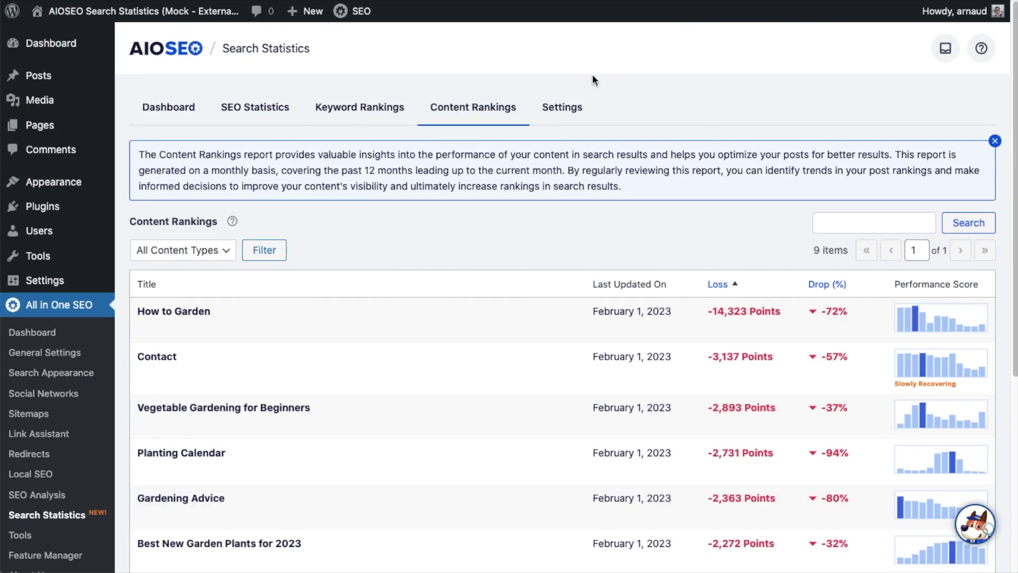
Check the Google Search Console connection in the Search Statistics settings and look over the dashboard reports again.
click(567, 107)
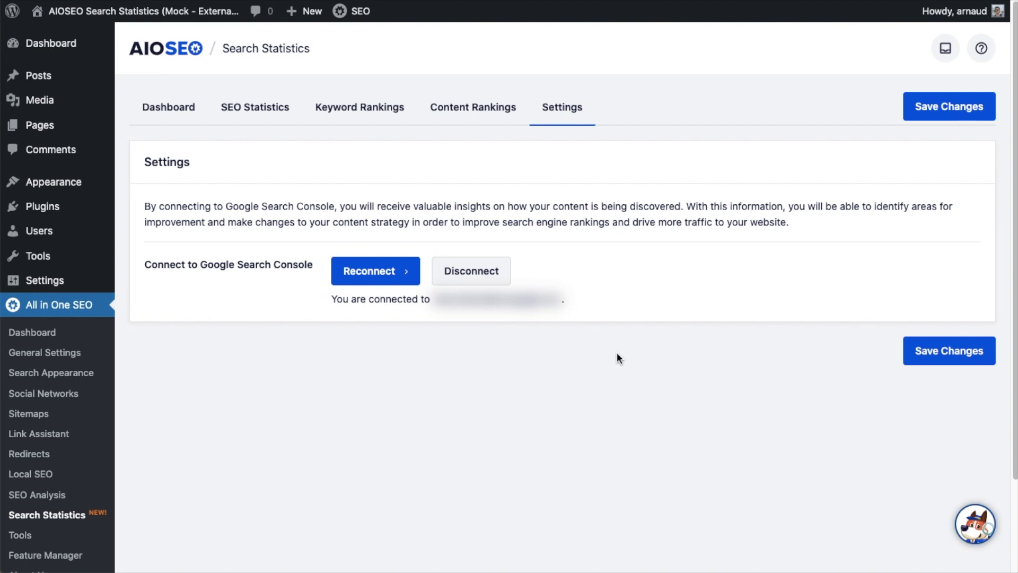
click(168, 114)
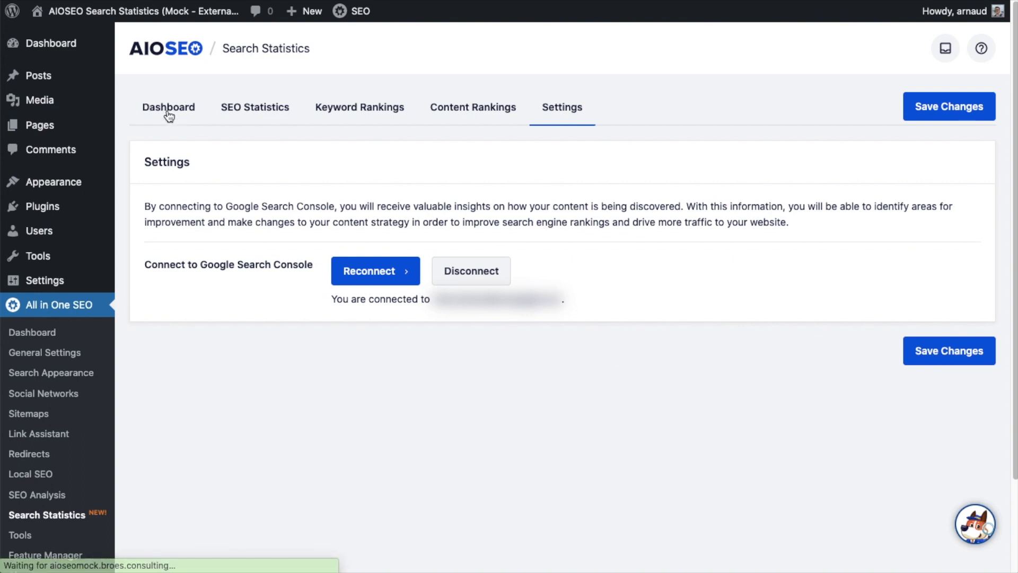
scroll(593, 343, down, 15)
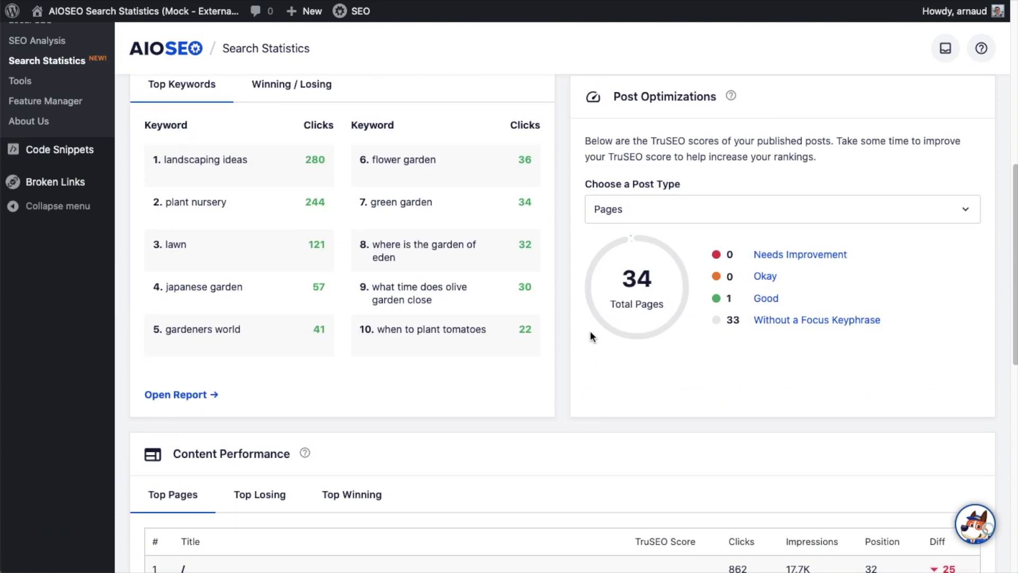
scroll(591, 335, down, 1)
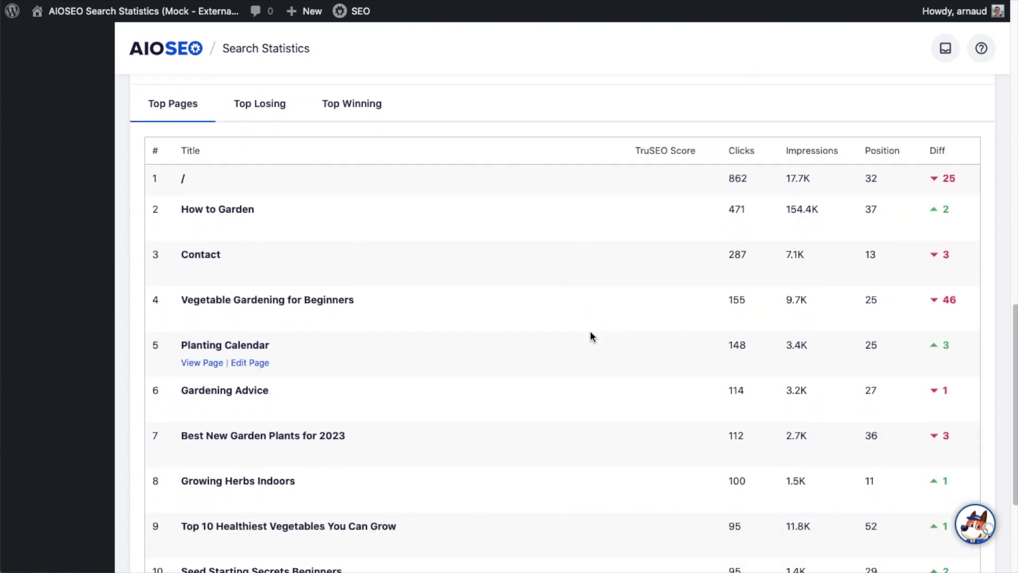
scroll(590, 336, up, 15)
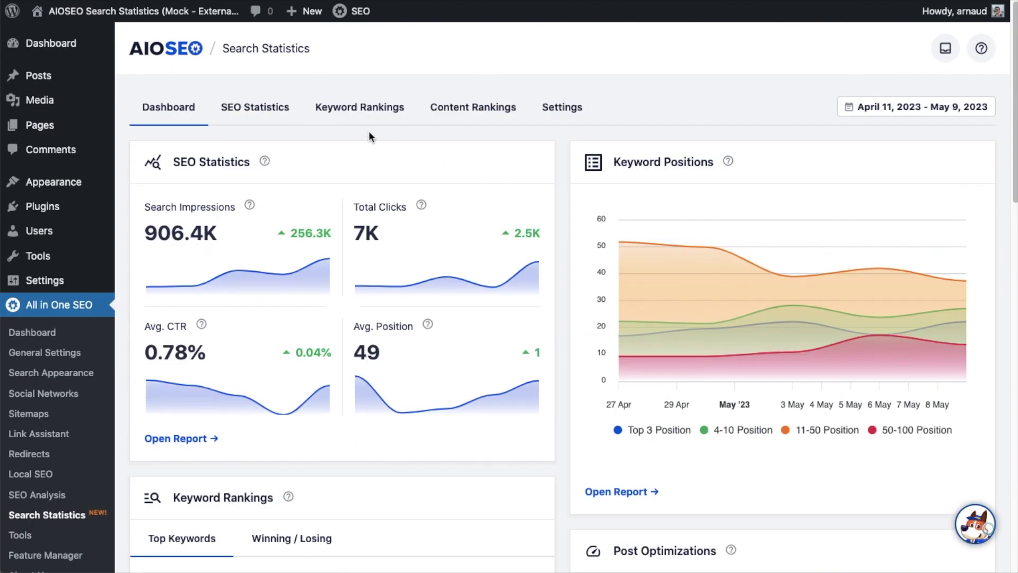
Find the "Vegetable Gardening for Beginners" page among the top losing content in SEO Statistics and open it for editing.
click(241, 106)
scroll(648, 395, down, 5)
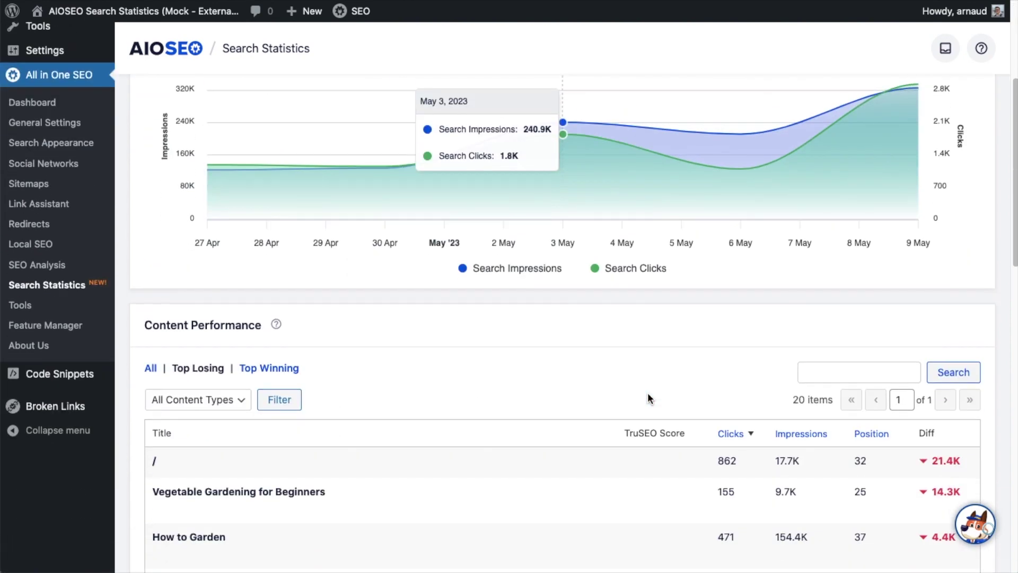
scroll(649, 398, down, 5)
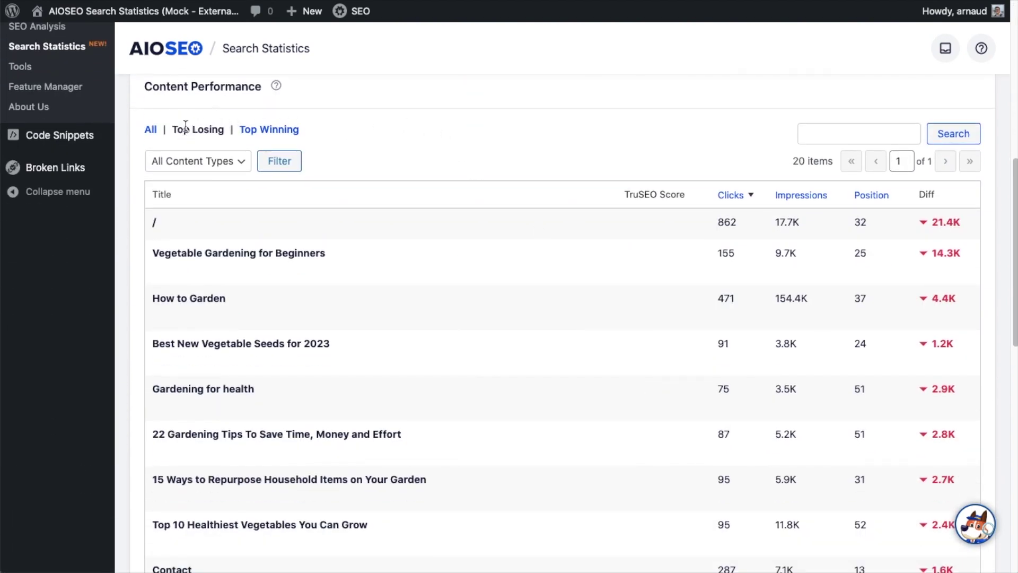
scroll(532, 302, down, 2)
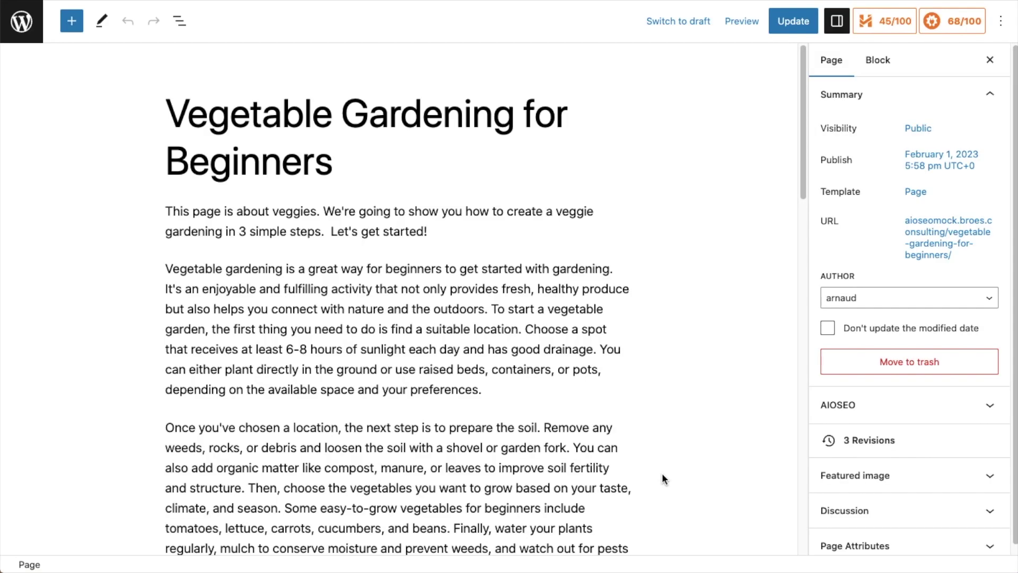
Add "Vegetable Gardening", copied from the page title, as the focus keyphrase in the page's general AIOSEO settings.
click(955, 23)
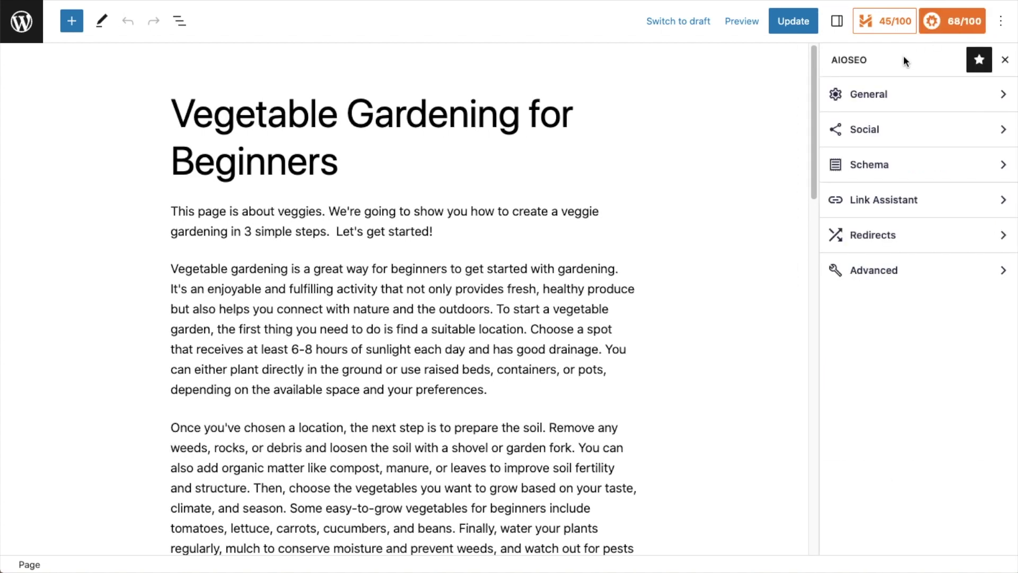
click(884, 97)
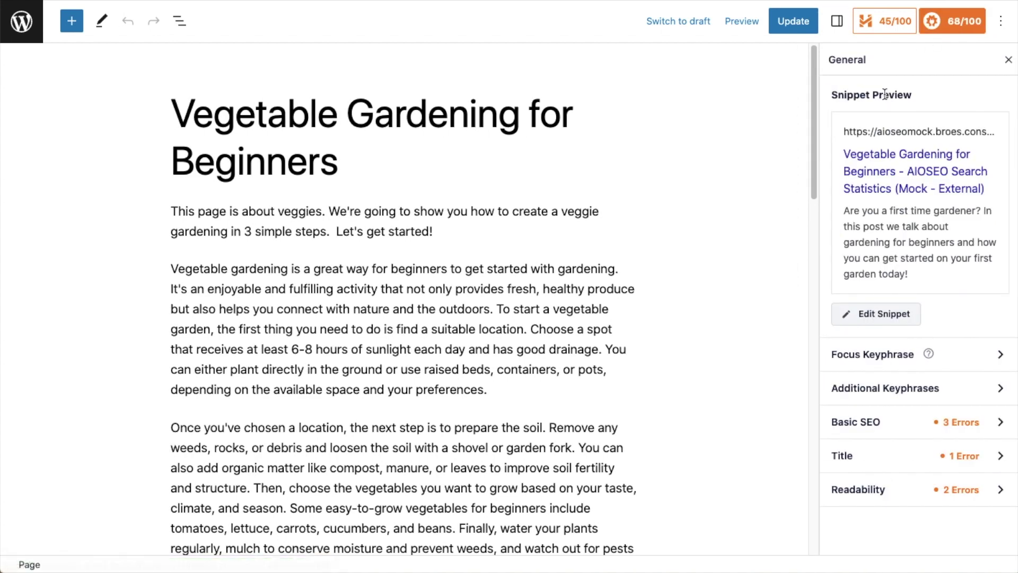
click(947, 355)
scroll(936, 328, down, 3)
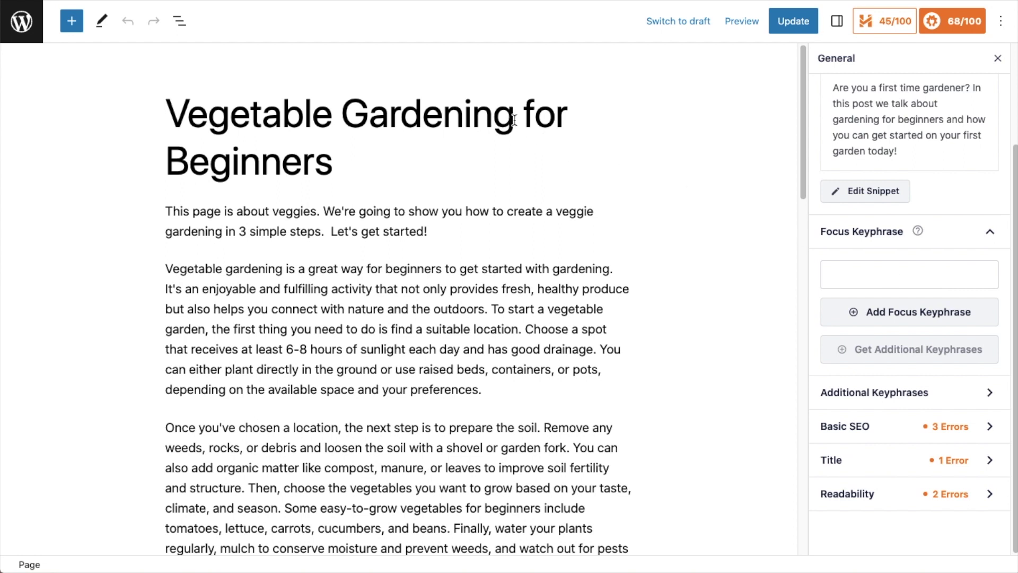
drag(514, 120, 166, 119)
key(ctrl+c)
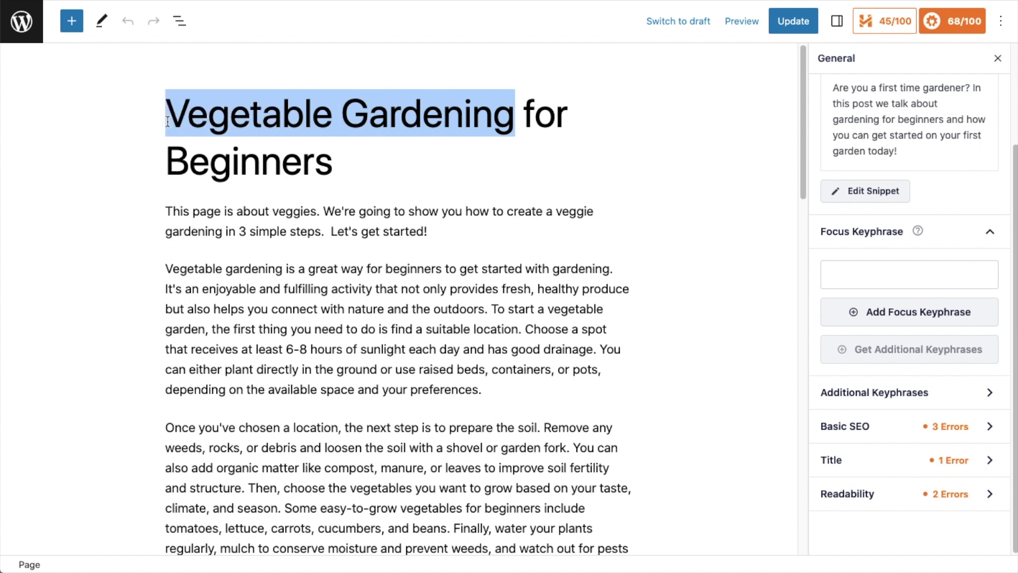
click(879, 271)
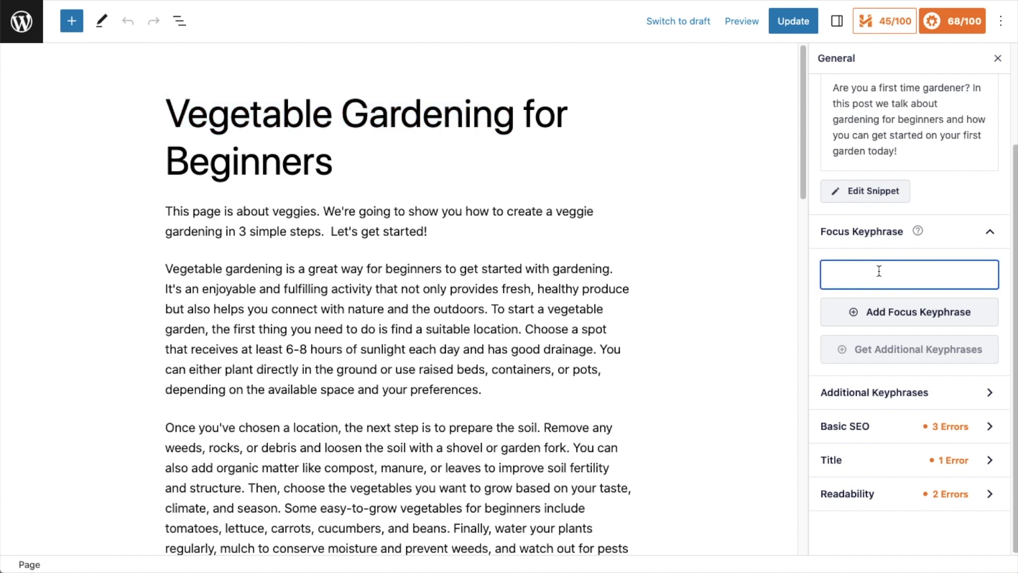
key(ctrl+v)
click(879, 312)
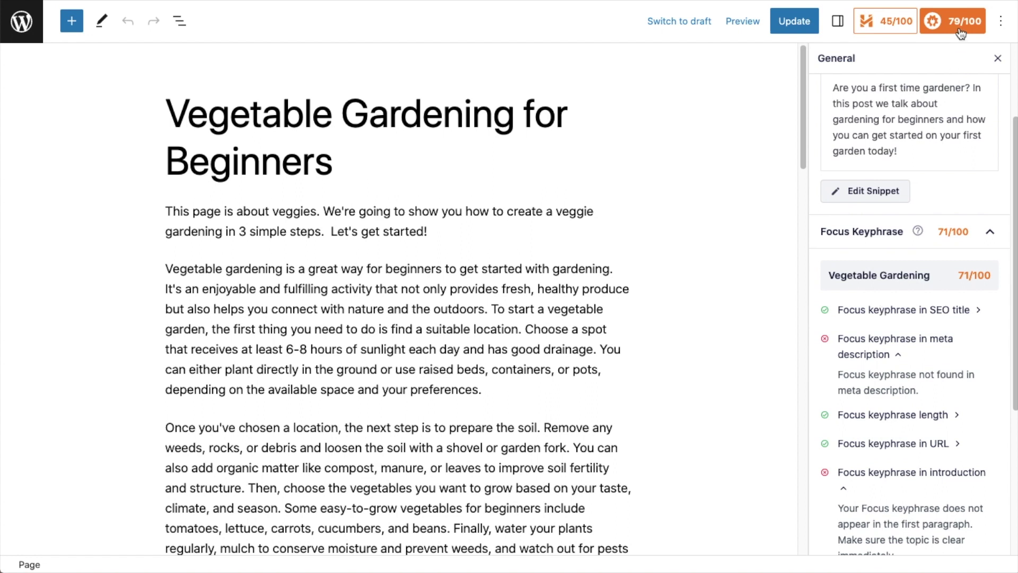
Check the focus keyphrase analysis and replace "veggies" with "vegetable gardening" in the first sentence of the introduction.
scroll(886, 318, down, 4)
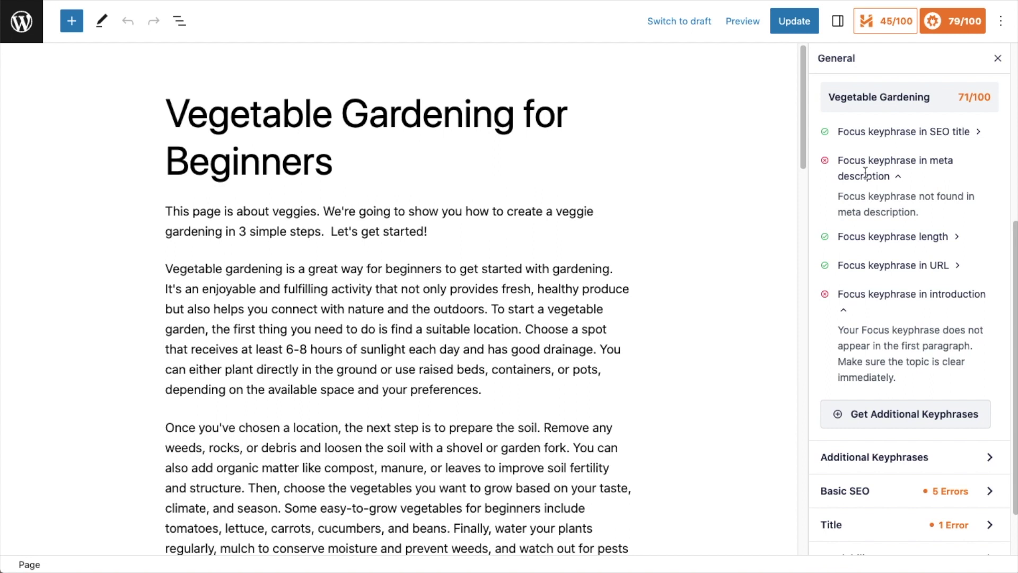
scroll(866, 196, down, 2)
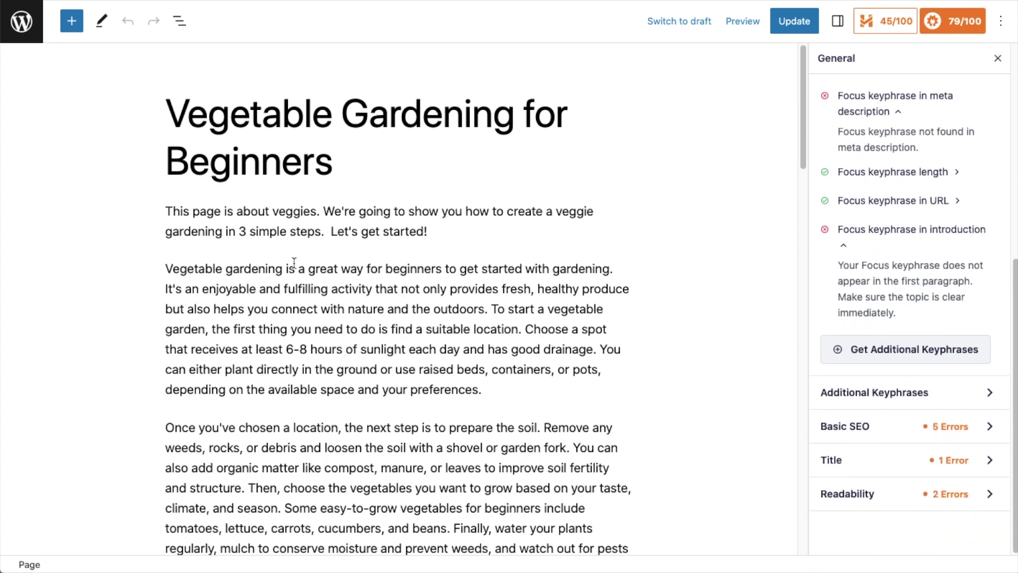
click(181, 213)
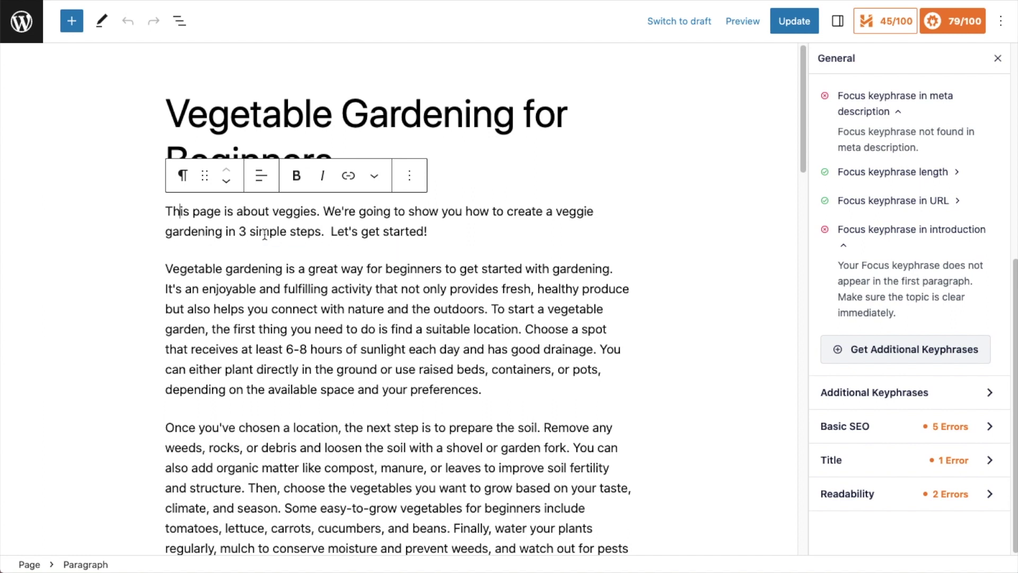
click(317, 212)
drag(317, 212, 275, 211)
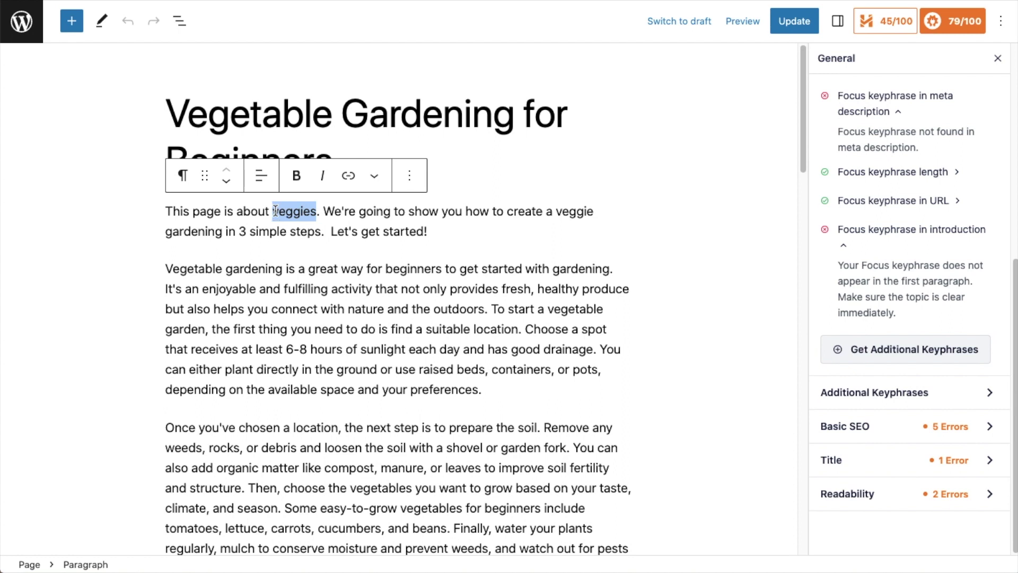
text(vegtable gardening)
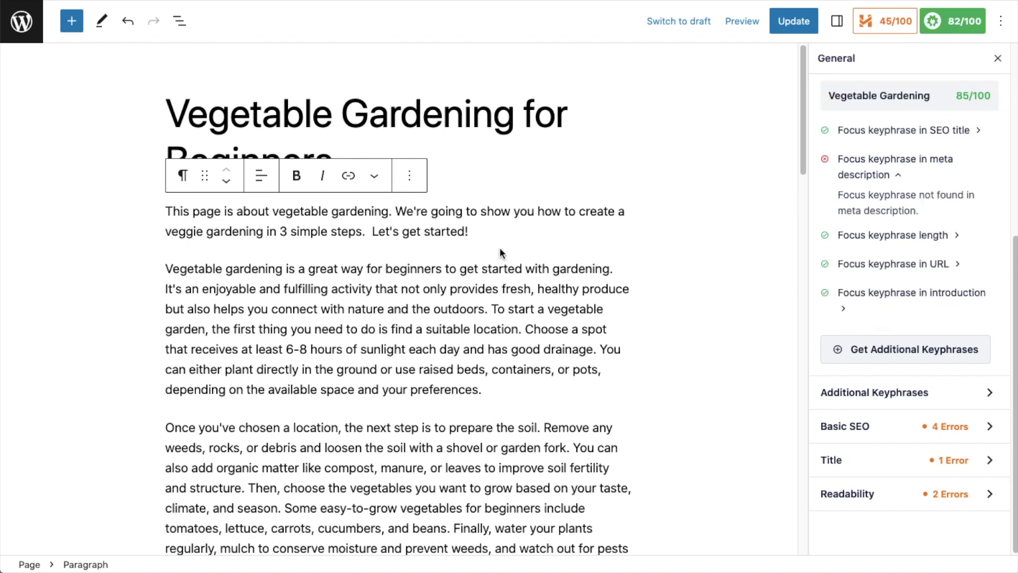
Correct the spelling of "vegetable" in the introduction and replace "veggie gardening" with "vegetable garden" in its second sentence.
text(a)
drag(263, 231, 163, 234)
text(vegetable garden)
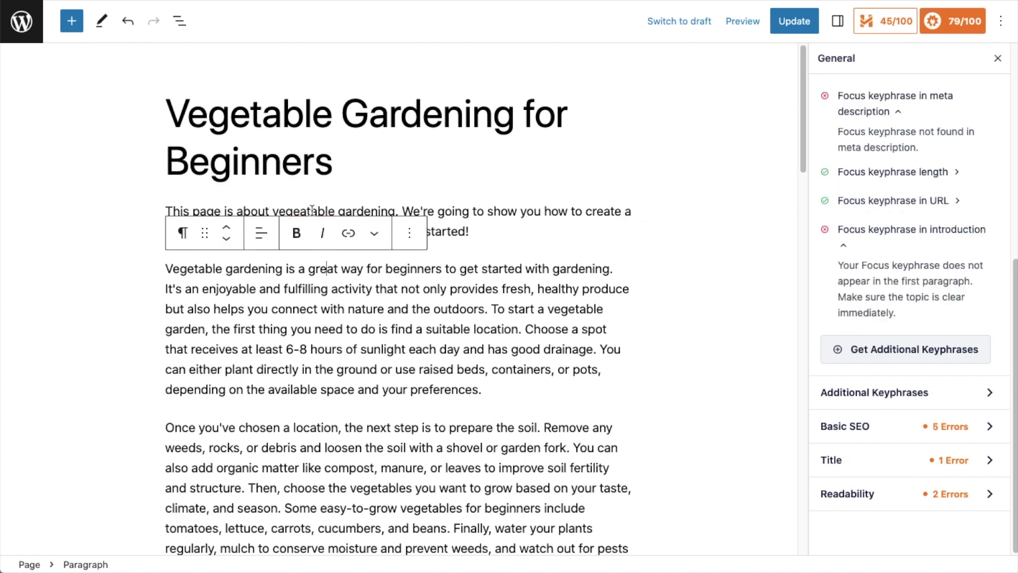
click(573, 118)
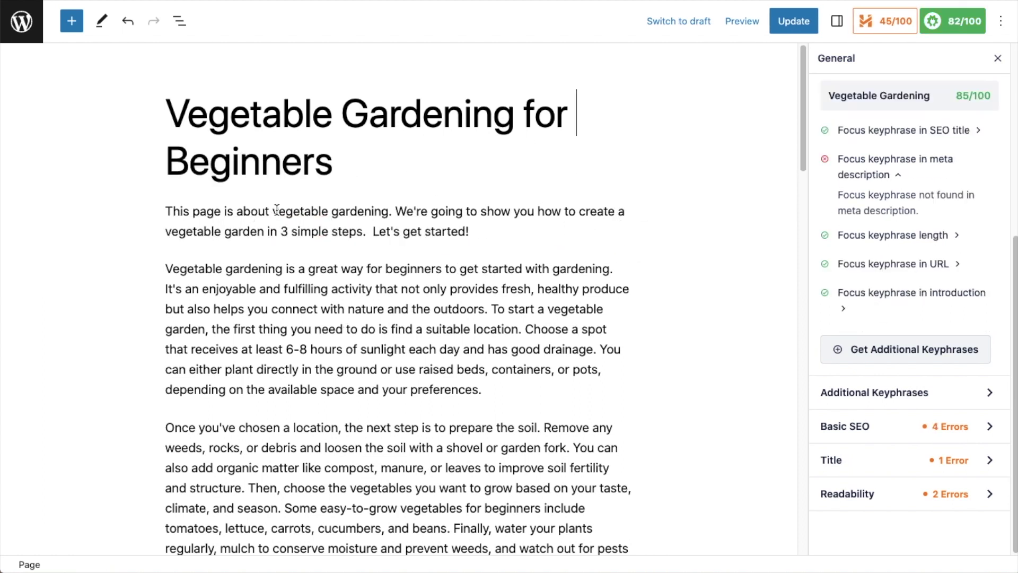
Add "vegetable" before "gardening for beginners" in the page's AIOSEO meta description so it contains the focus keyphrase.
drag(272, 211, 393, 206)
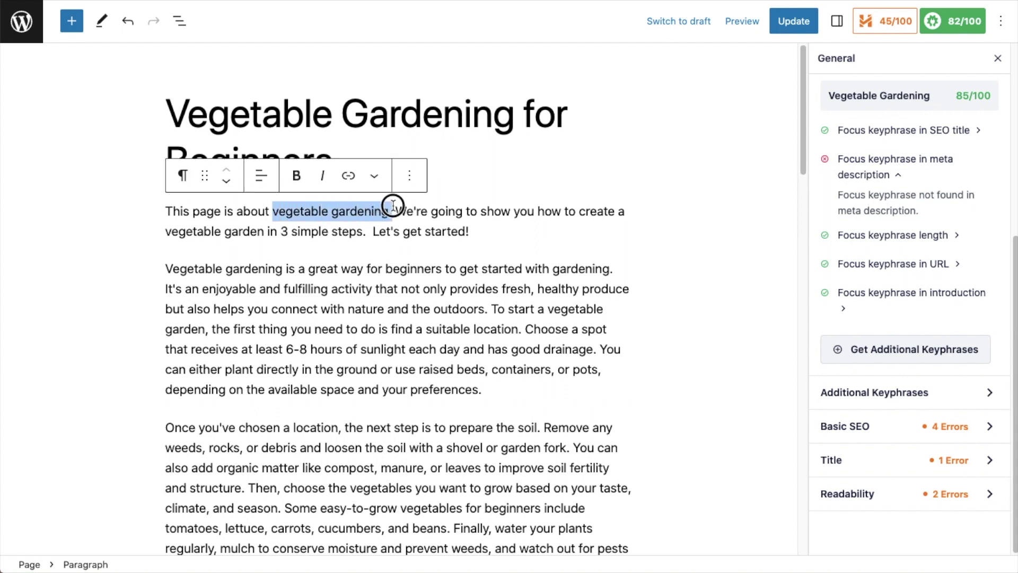
scroll(910, 212, up, 2)
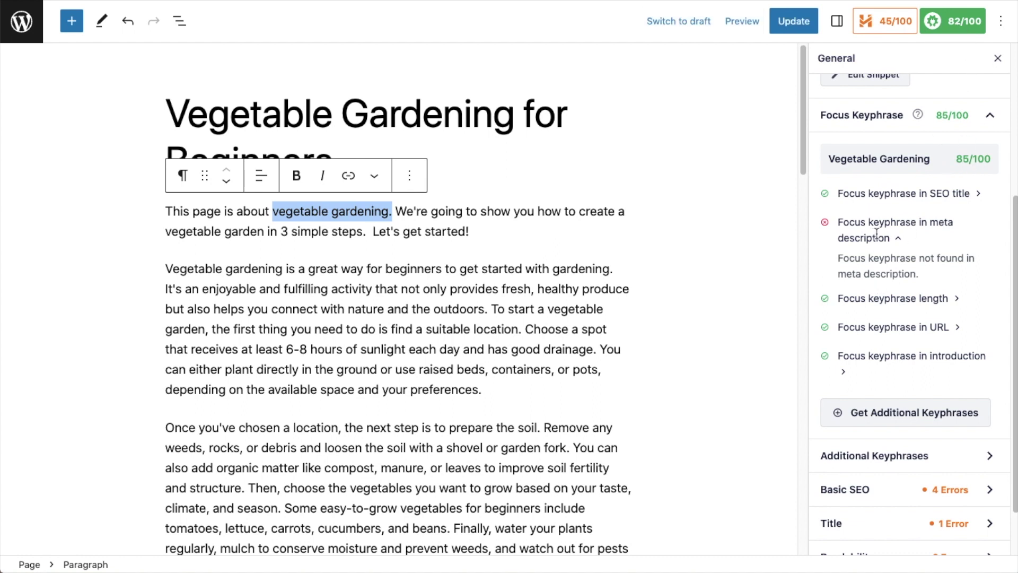
click(804, 67)
drag(804, 110, 806, 263)
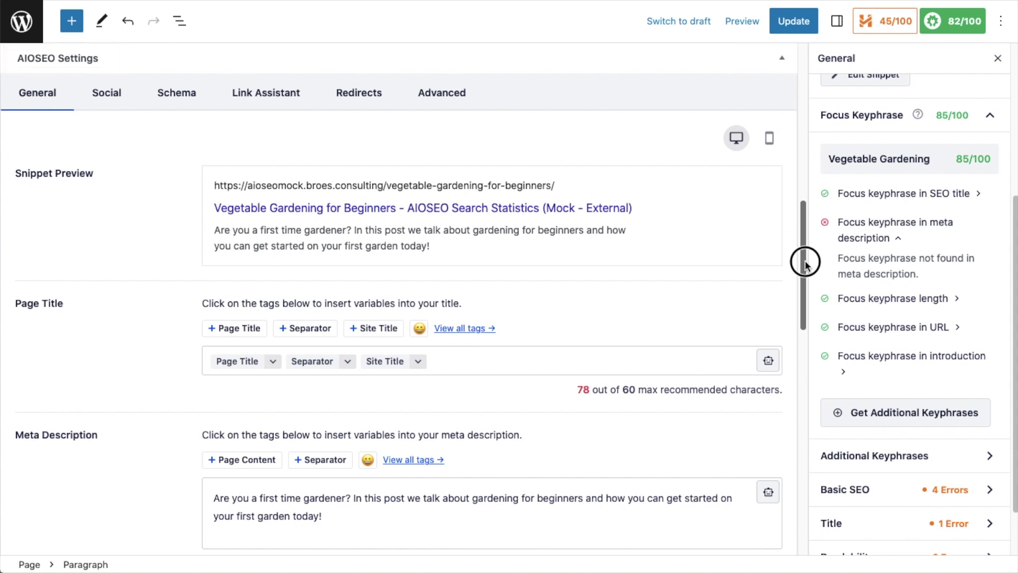
drag(805, 263, 805, 325)
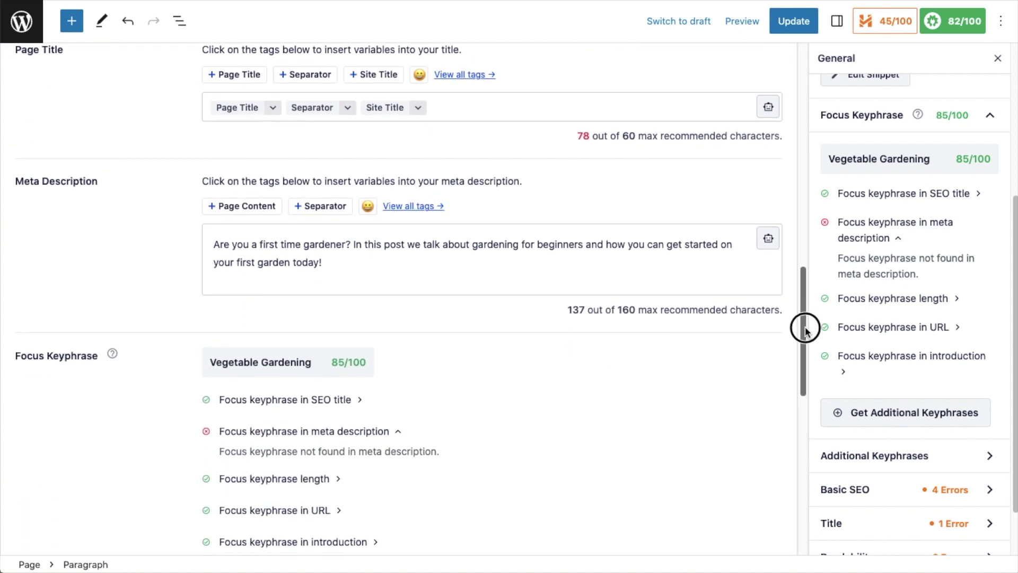
click(340, 269)
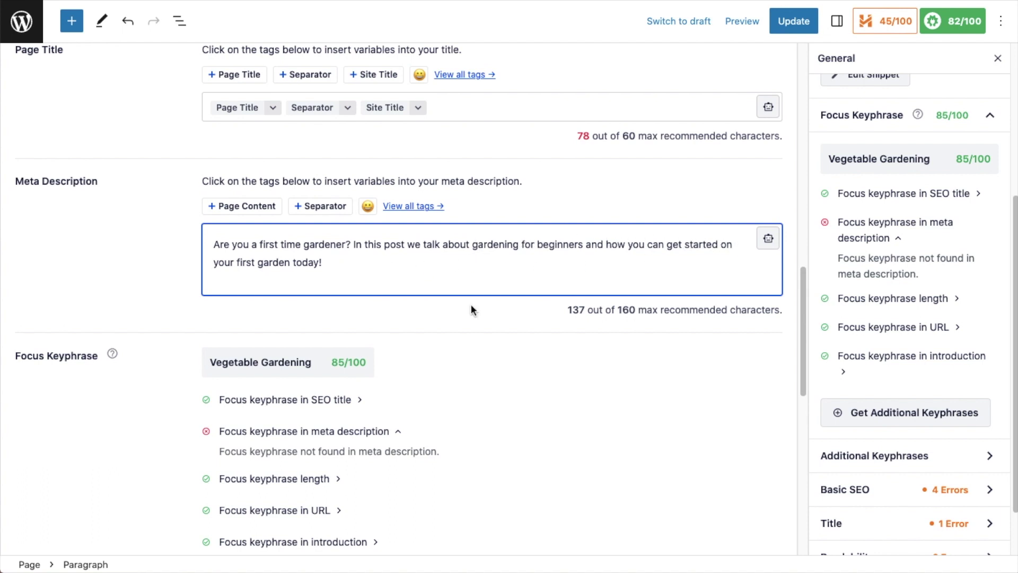
text(veget)
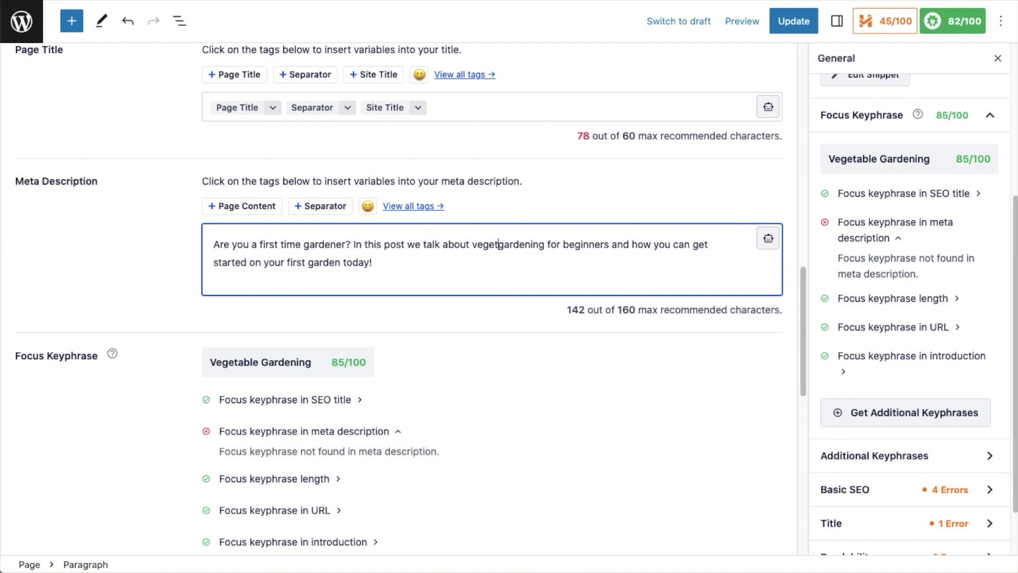
text(able)
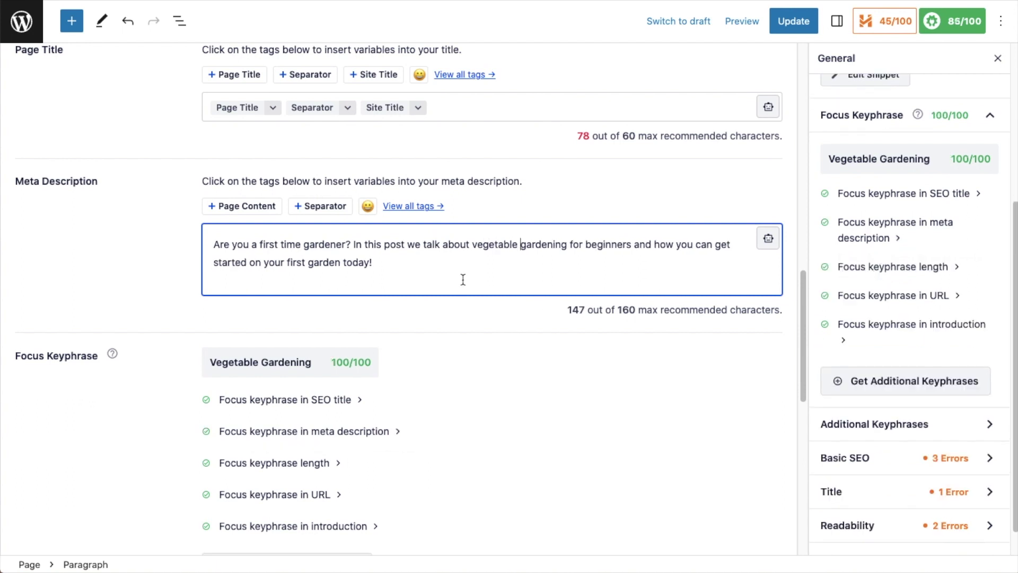
click(467, 271)
Review the page's snippet preview and focus keyphrase analysis, and update the page to save the optimized content.
scroll(939, 260, up, 3)
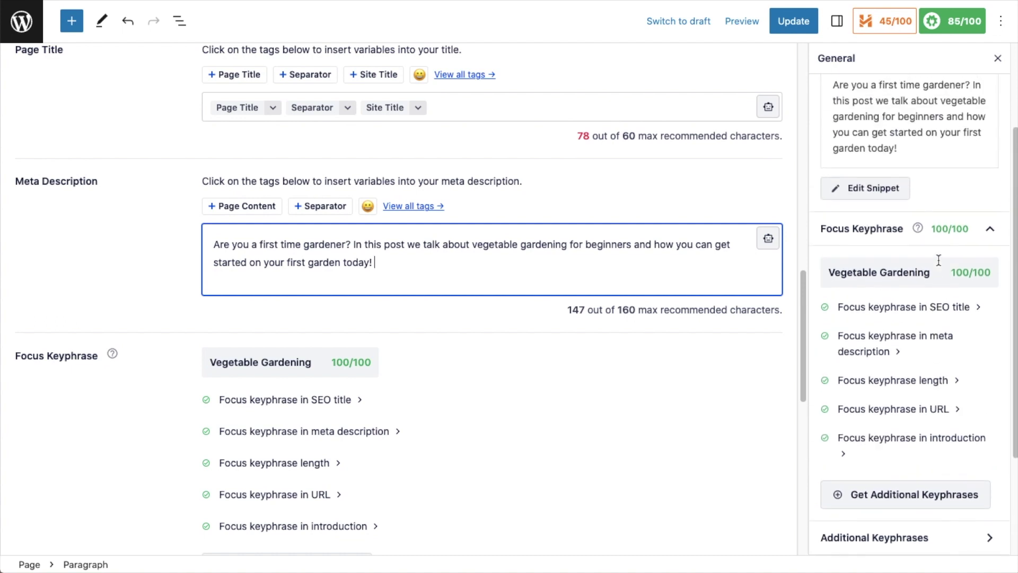
scroll(939, 260, up, 3)
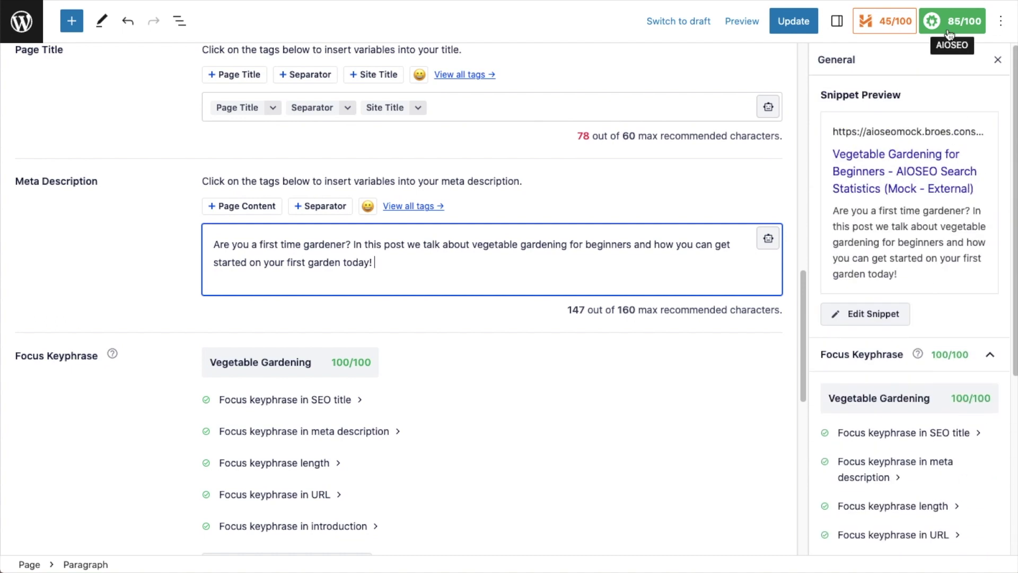
scroll(912, 282, down, 5)
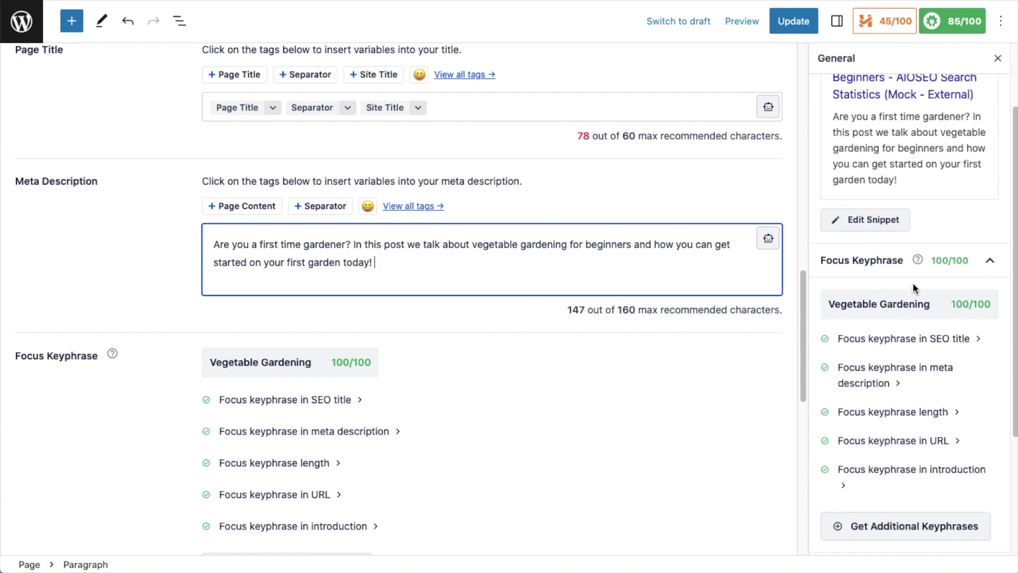
scroll(913, 283, up, 5)
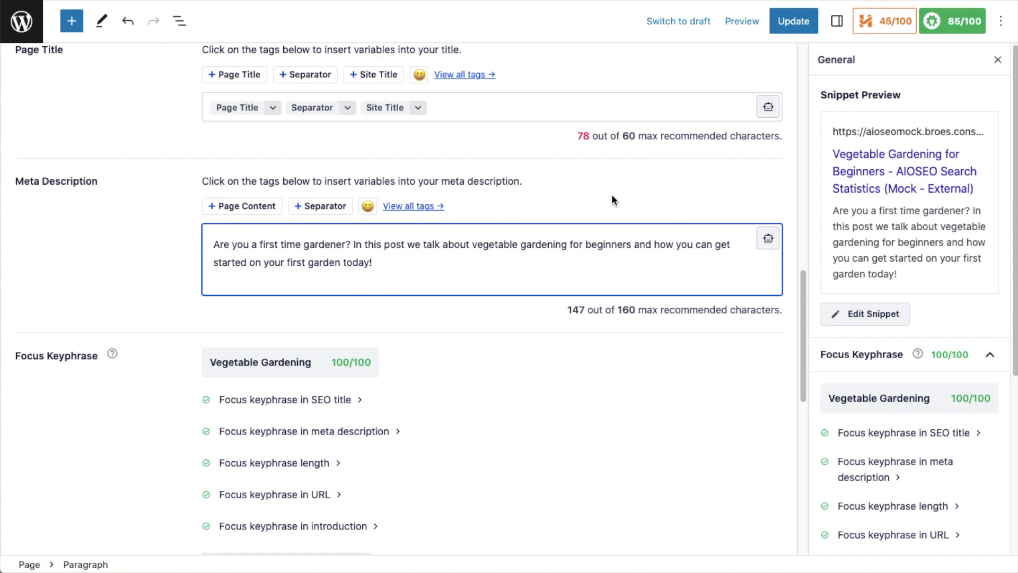
click(792, 22)
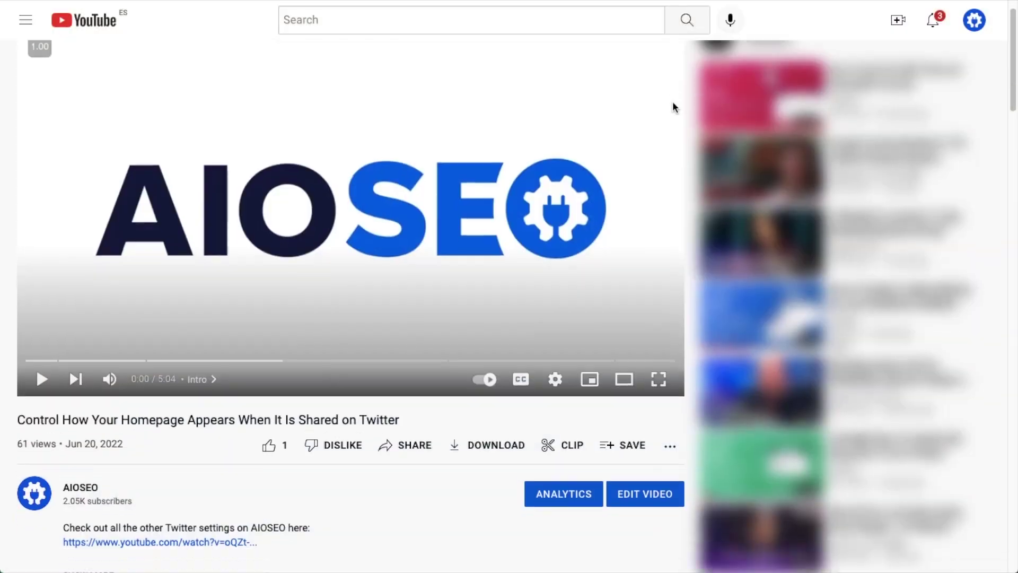
On YouTube, expand the description of the AIOSEO video about sharing the homepage on Twitter and open its link for getting All In One SEO.
scroll(672, 103, down, 5)
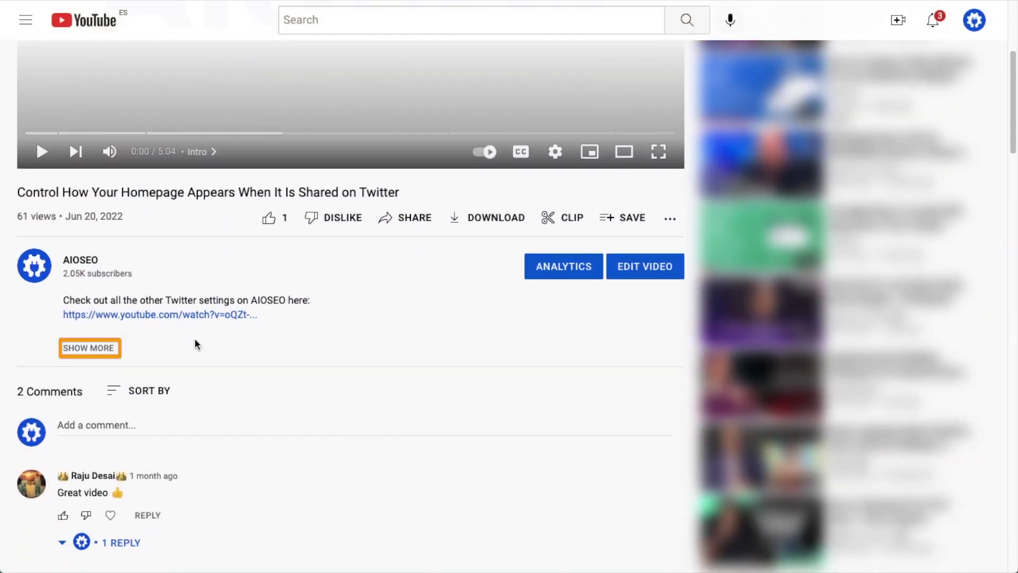
click(88, 348)
scroll(566, 335, down, 20)
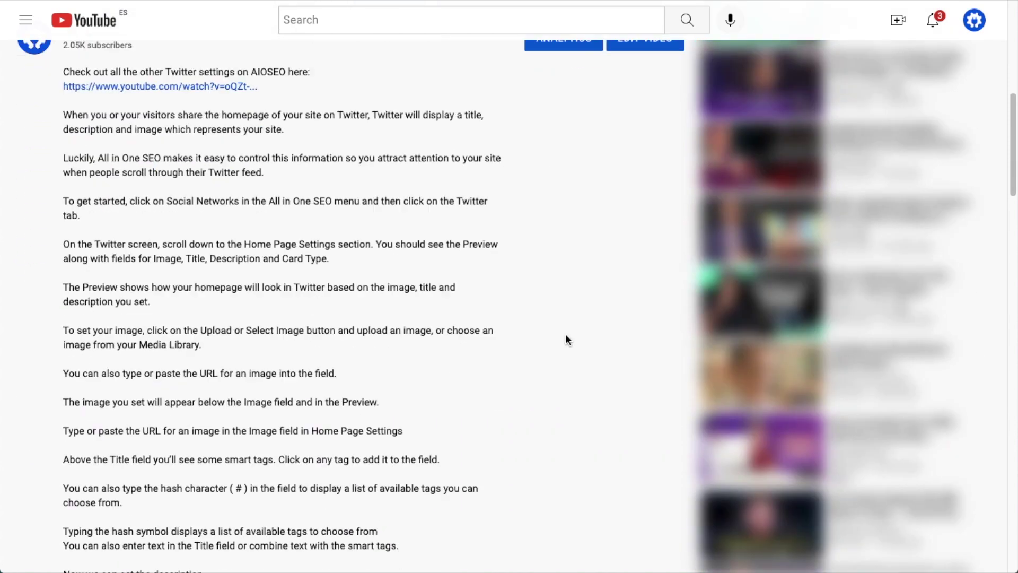
scroll(565, 339, down, 7)
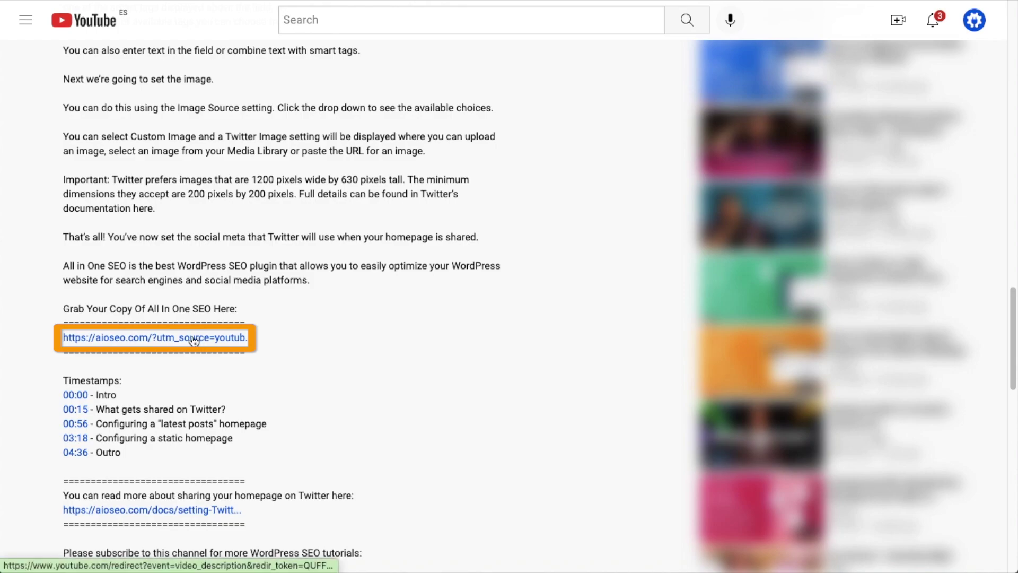
click(200, 338)
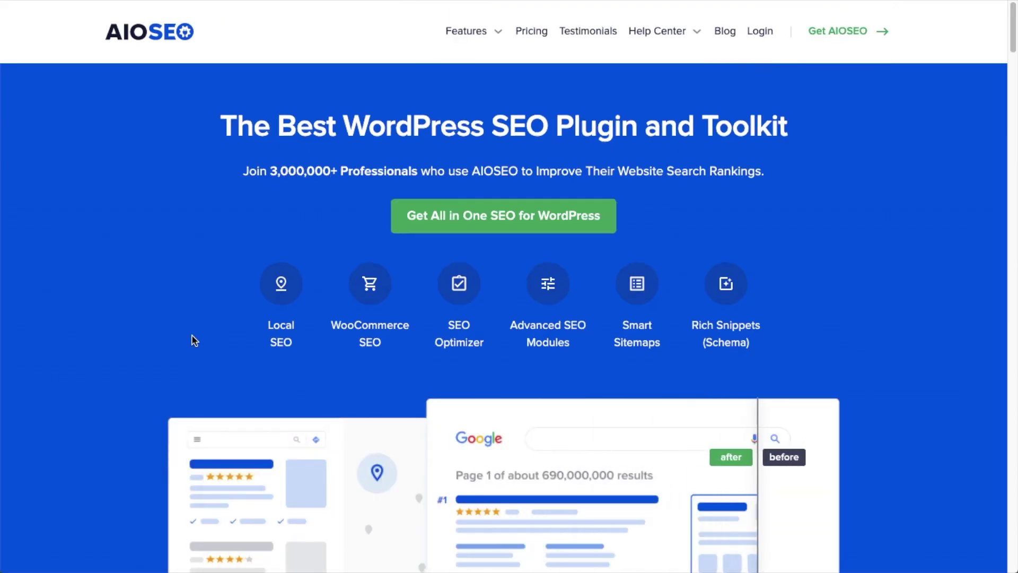